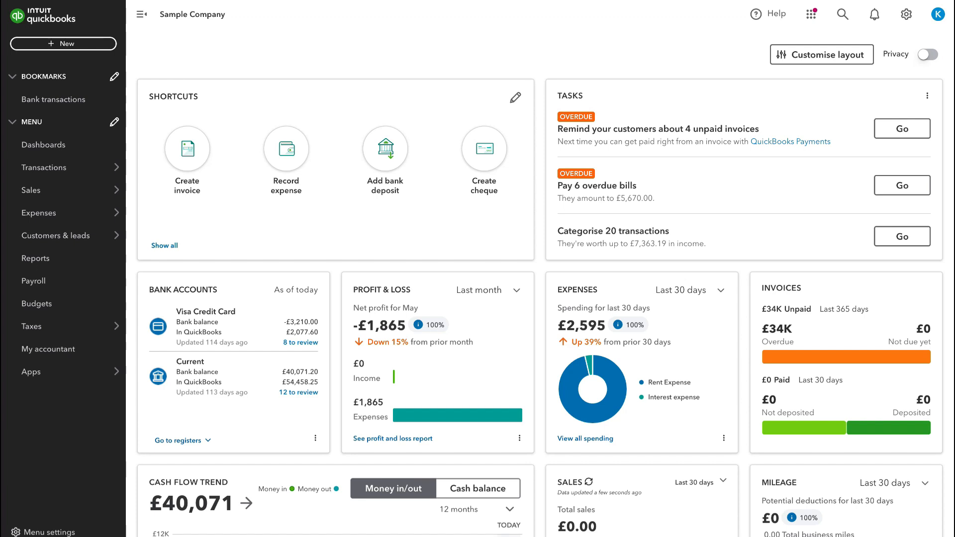
Open the invoices list under Sales and scroll through the invoices.
mouse_move(55, 190)
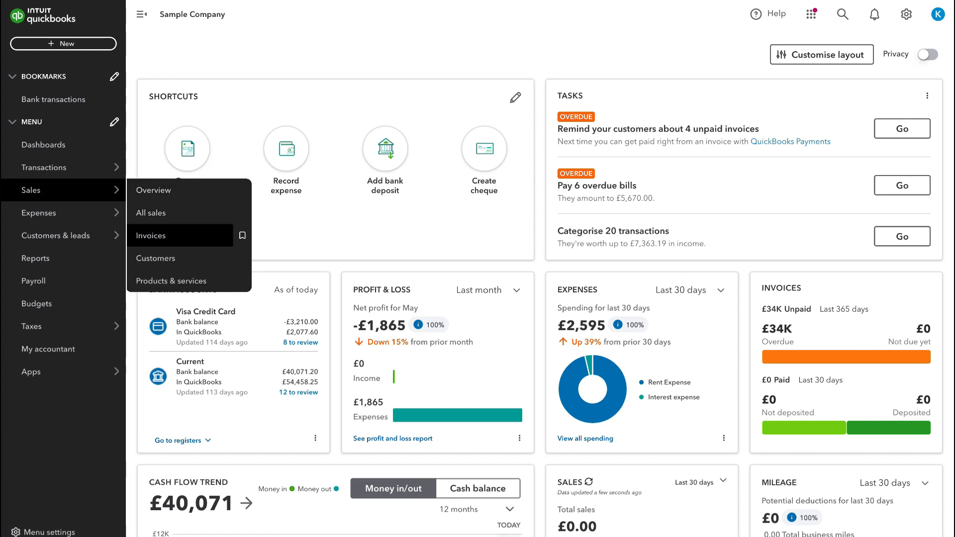
click(151, 235)
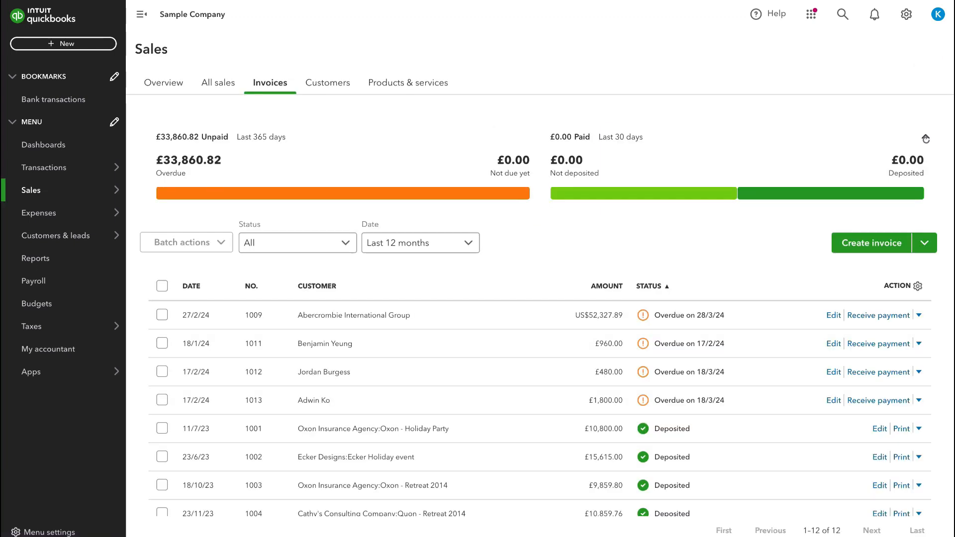
scroll(497, 214, down, 3)
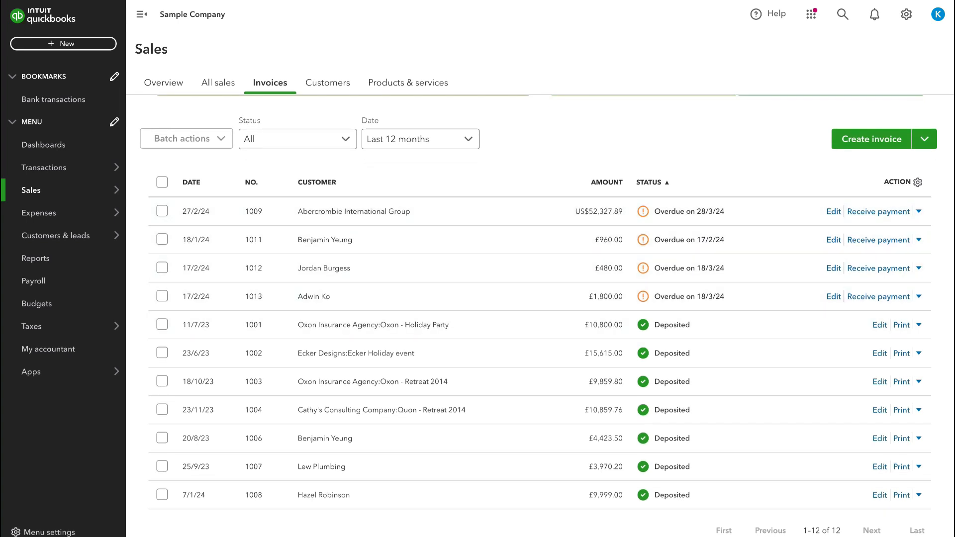
scroll(348, 199, up, 2)
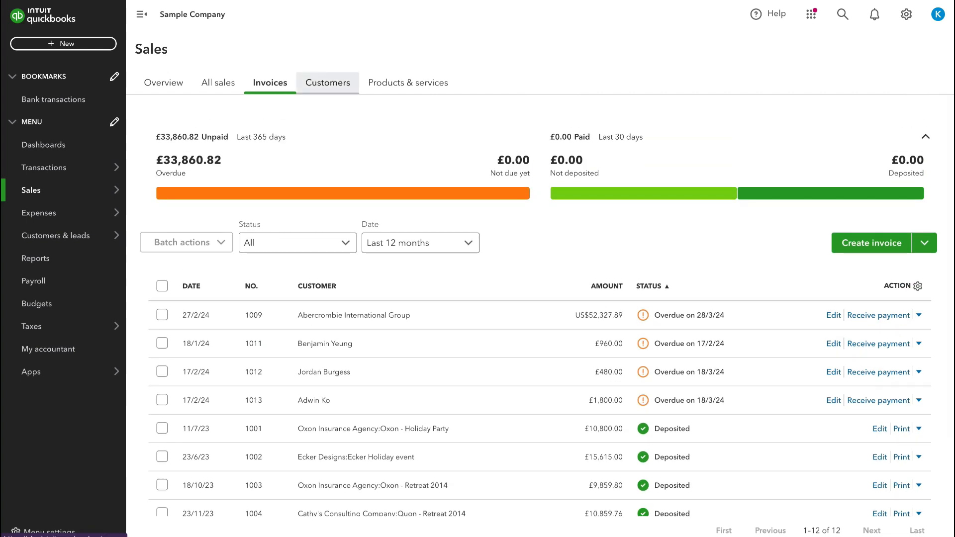
Switch to the Customers list and scroll through the customers.
click(327, 83)
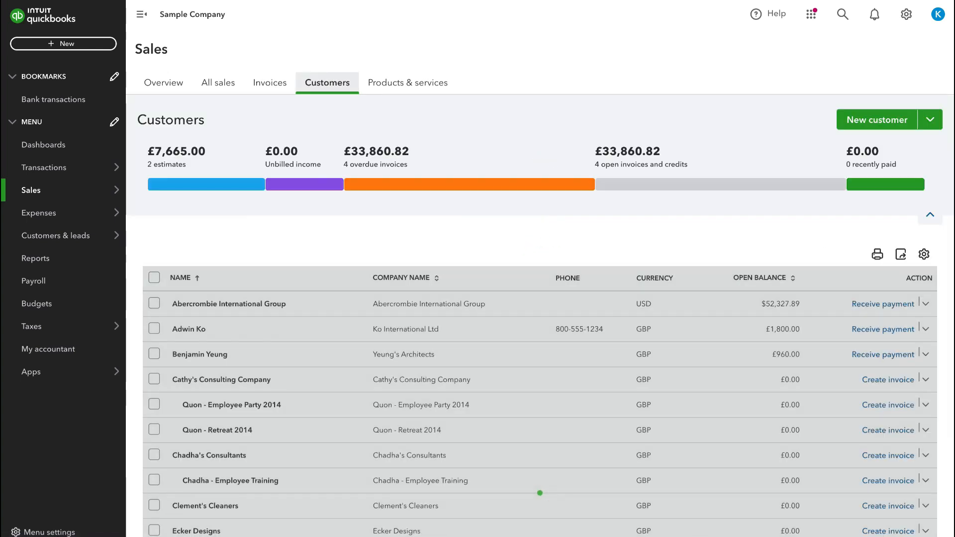
scroll(497, 244, down, 5)
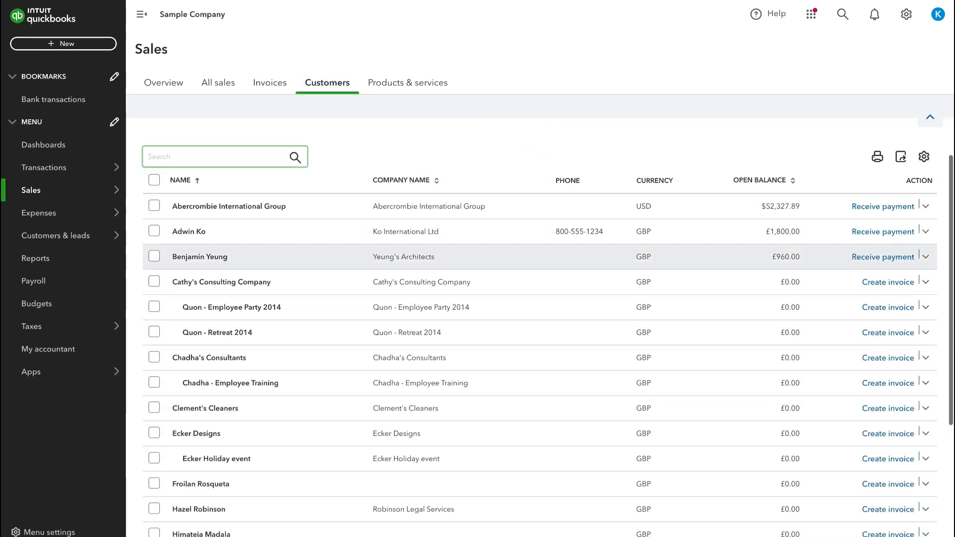
scroll(497, 242, up, 5)
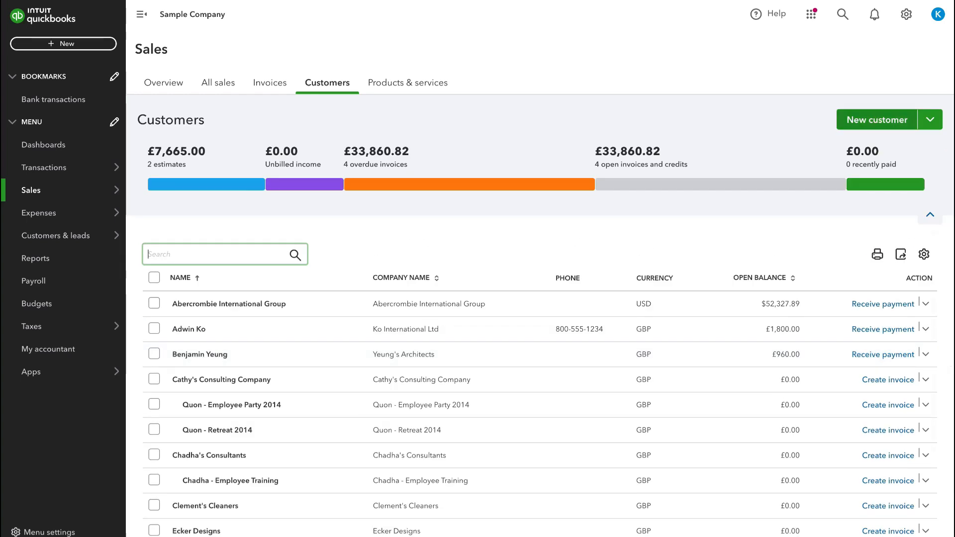
Open a new customer form, scroll through its sections, and close it without saving.
click(877, 119)
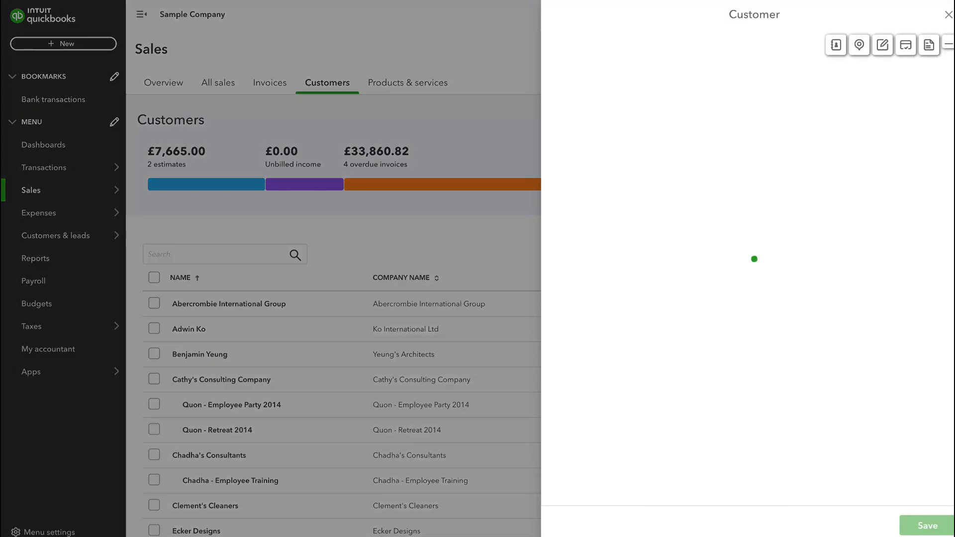
scroll(740, 279, down, 3)
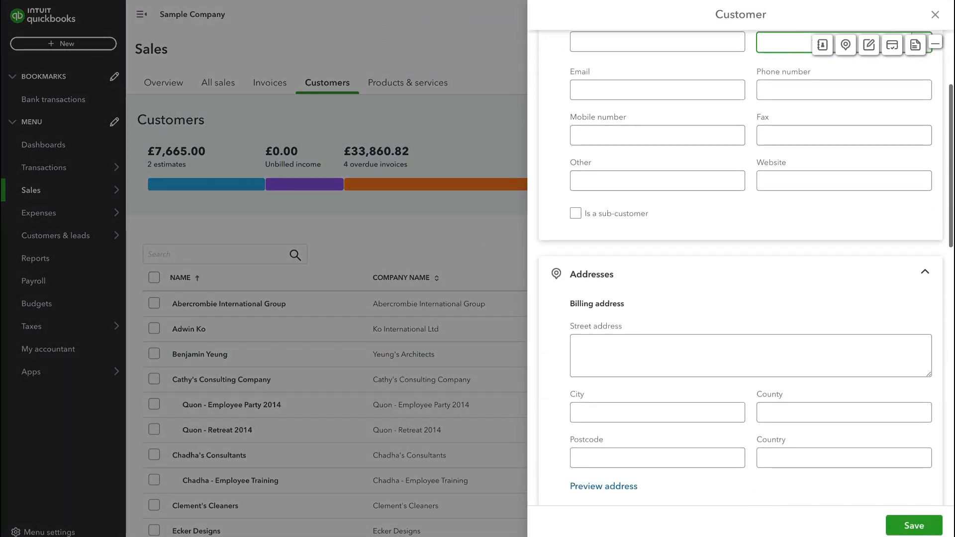
scroll(740, 278, up, 3)
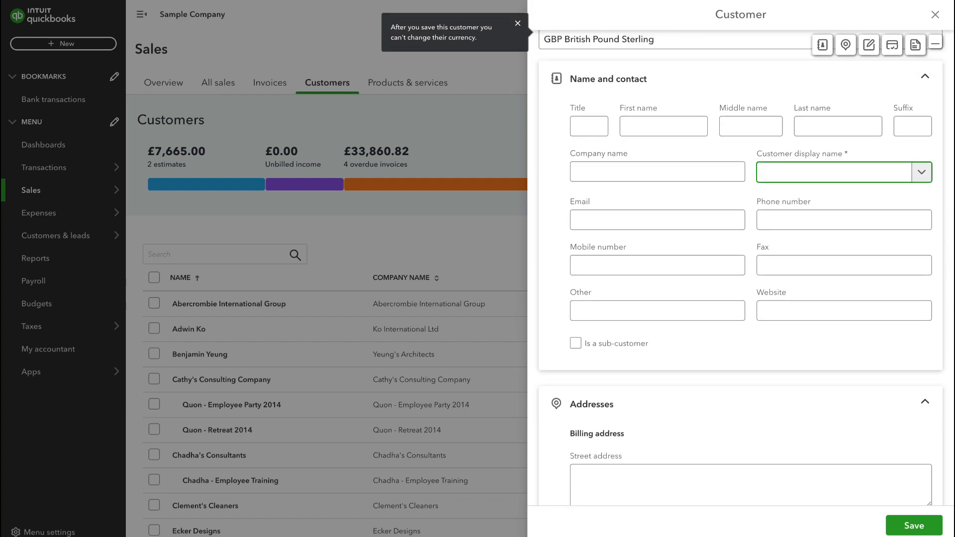
scroll(740, 278, down, 10)
scroll(740, 279, down, 4)
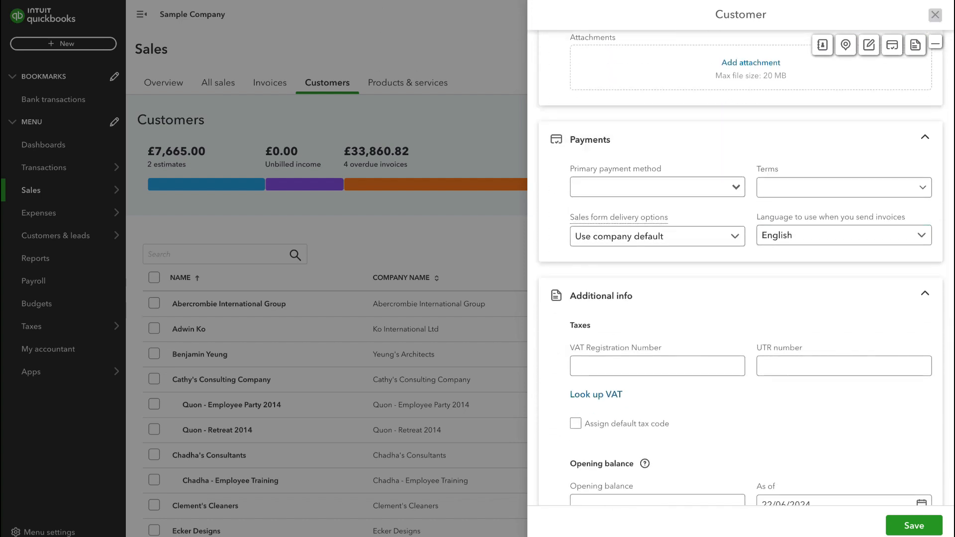
click(935, 15)
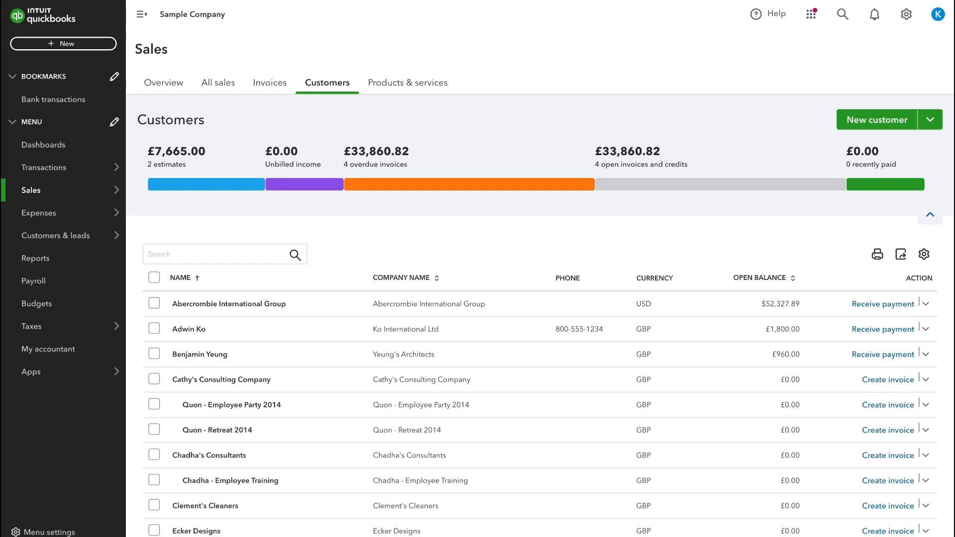
Choose the Ko International Ltd customer for the new recurring invoice template.
click(270, 83)
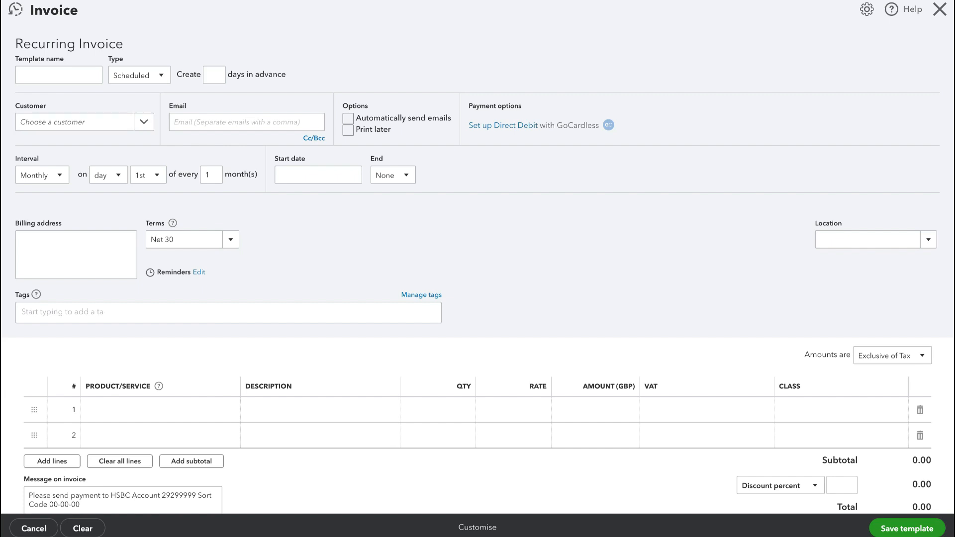
click(144, 122)
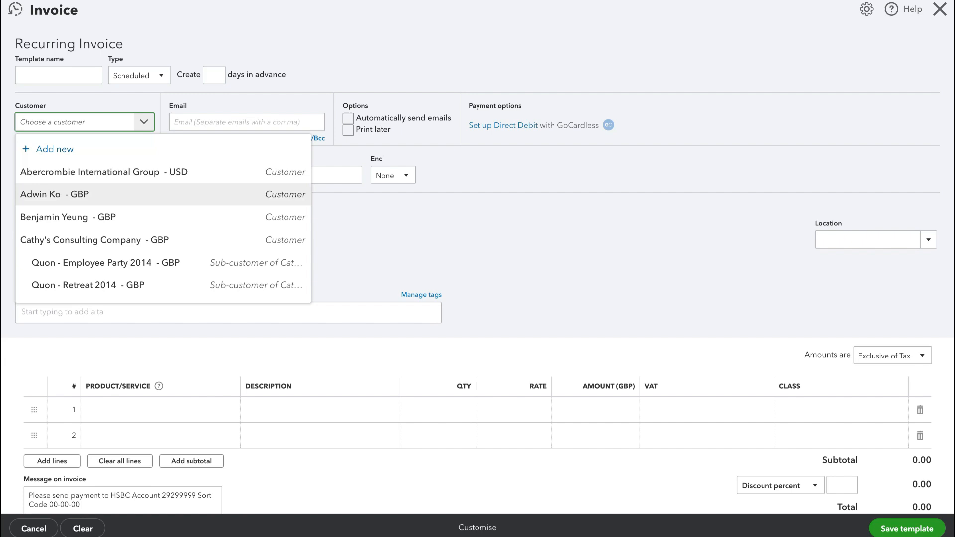
key(Return)
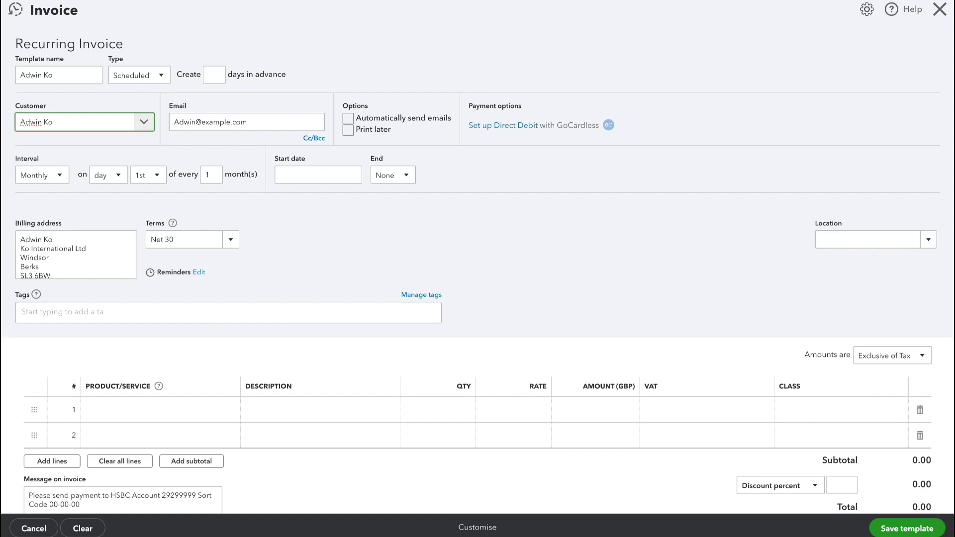
Set the template to create invoices 14 days in advance and send emails automatically, dismissing the Cc/Bcc box.
click(214, 76)
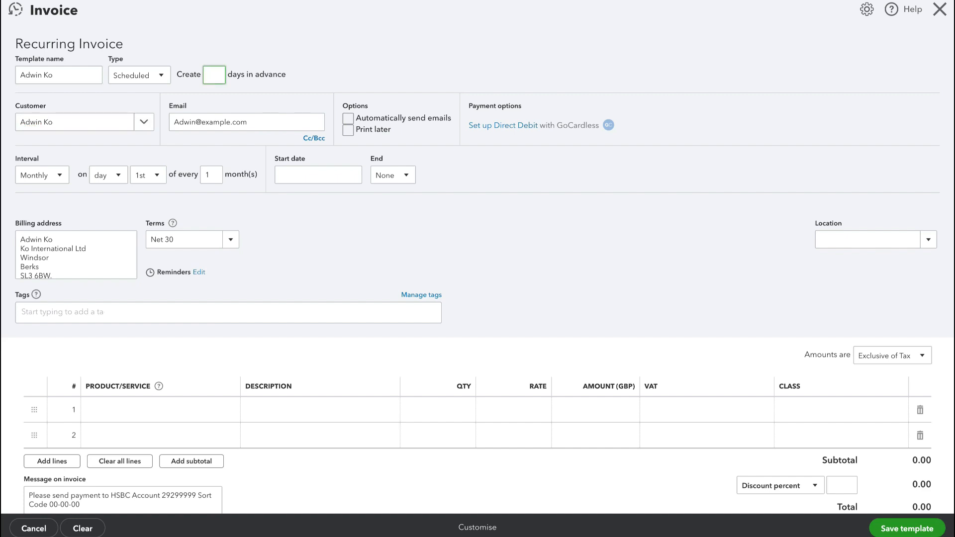
text(14)
click(348, 119)
click(314, 139)
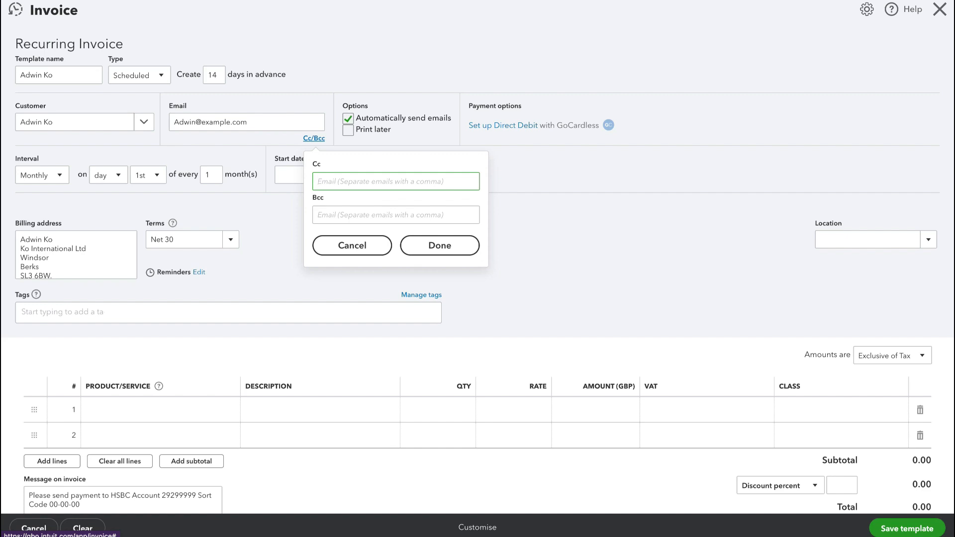
click(352, 245)
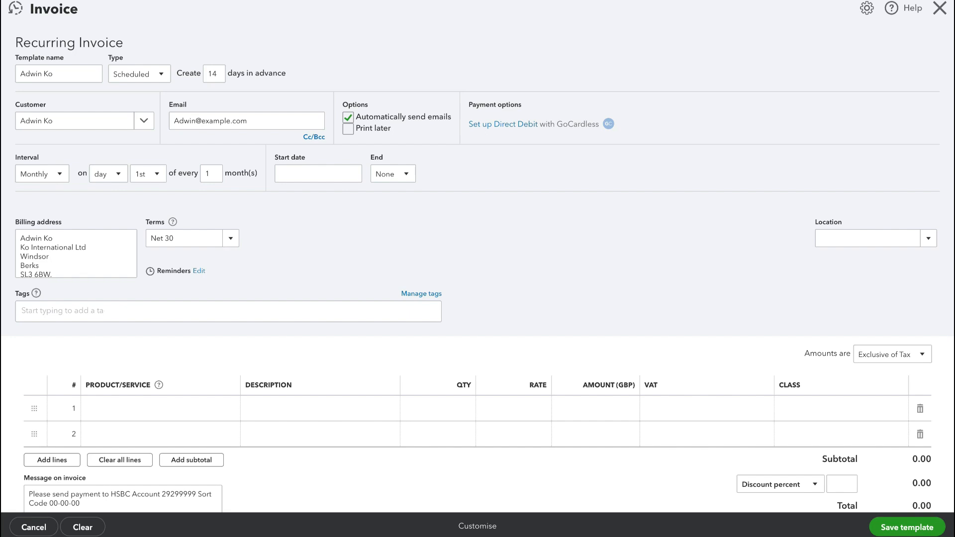
Set the monthly interval to every 1 month(s).
click(211, 174)
key(BackSpace)
text(3)
key(BackSpace)
text(6)
key(BackSpace)
text(1)
Set the recurring invoice start date to 22/06/2024 from the calendar.
click(318, 173)
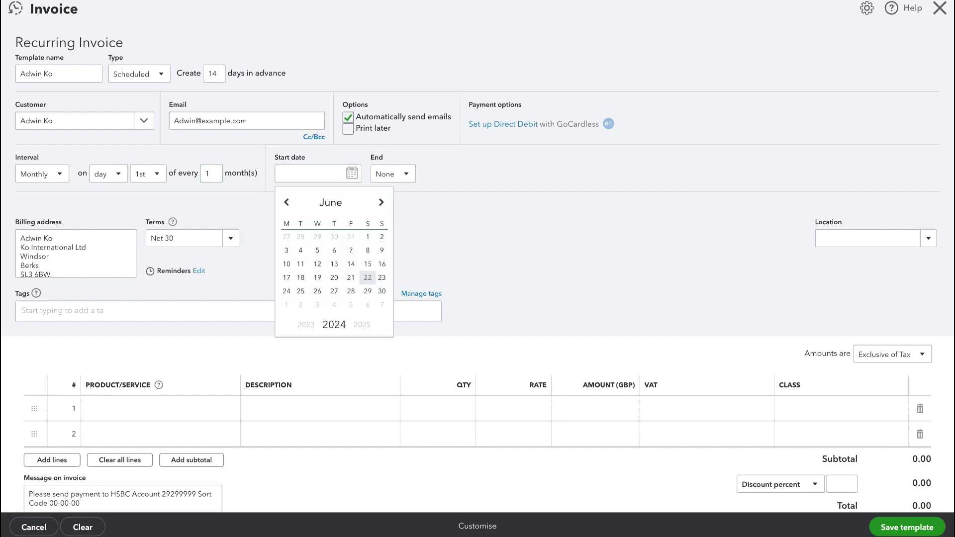
click(368, 278)
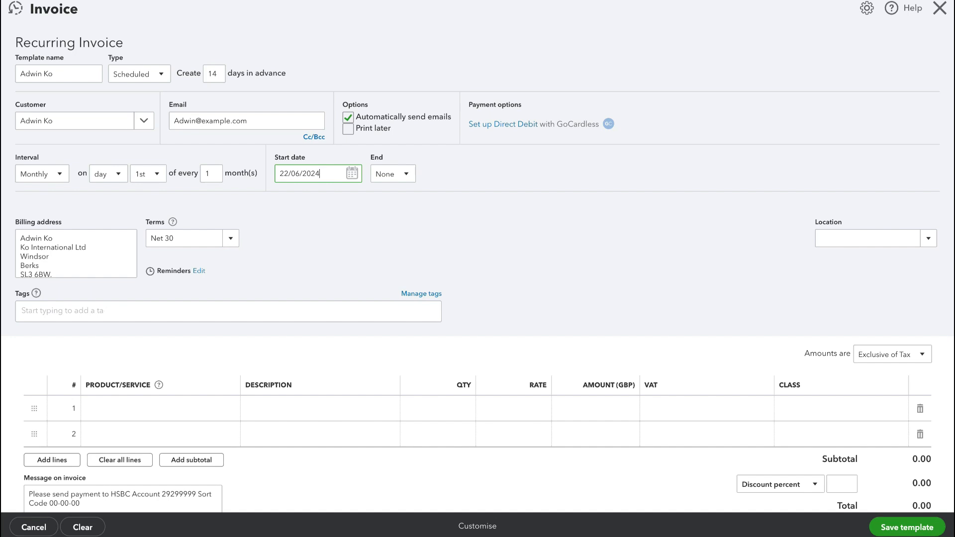
click(399, 174)
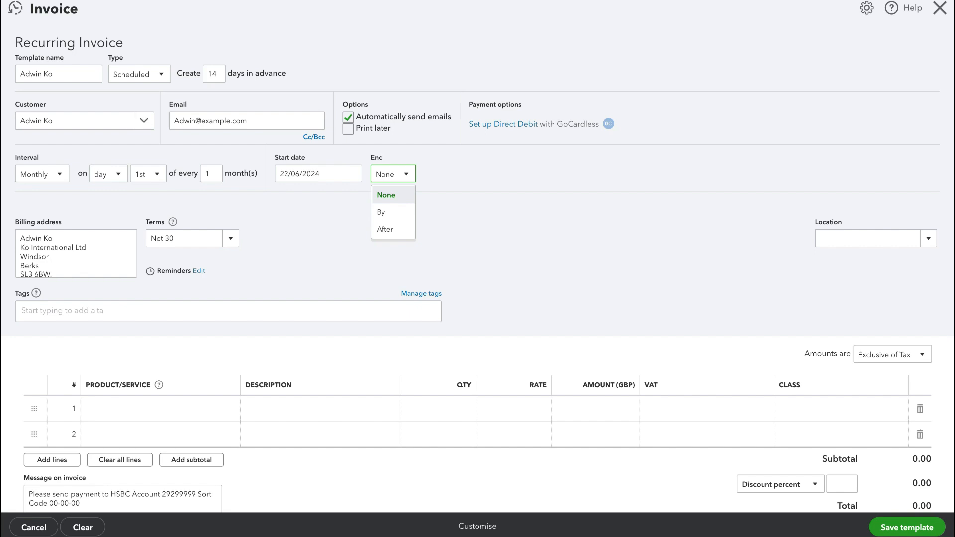
click(393, 212)
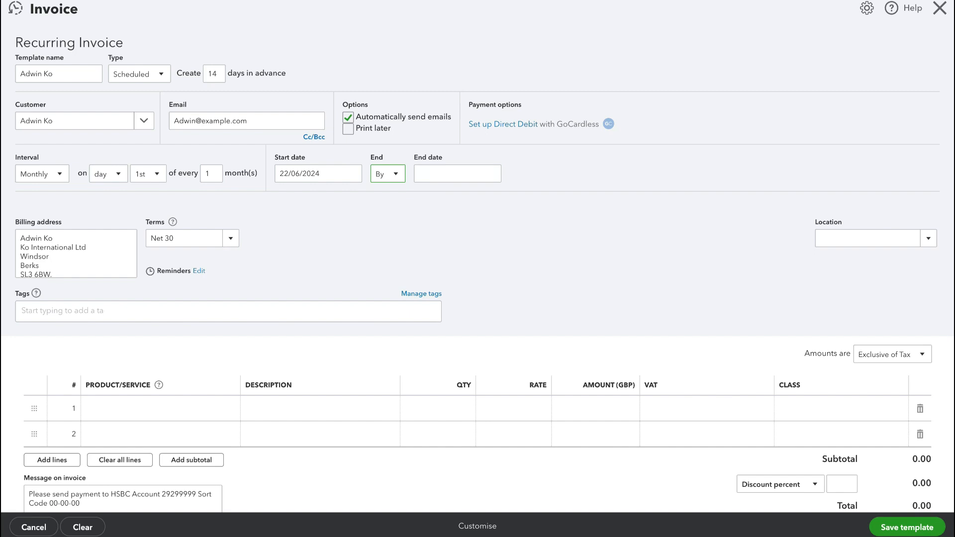
click(450, 174)
click(491, 173)
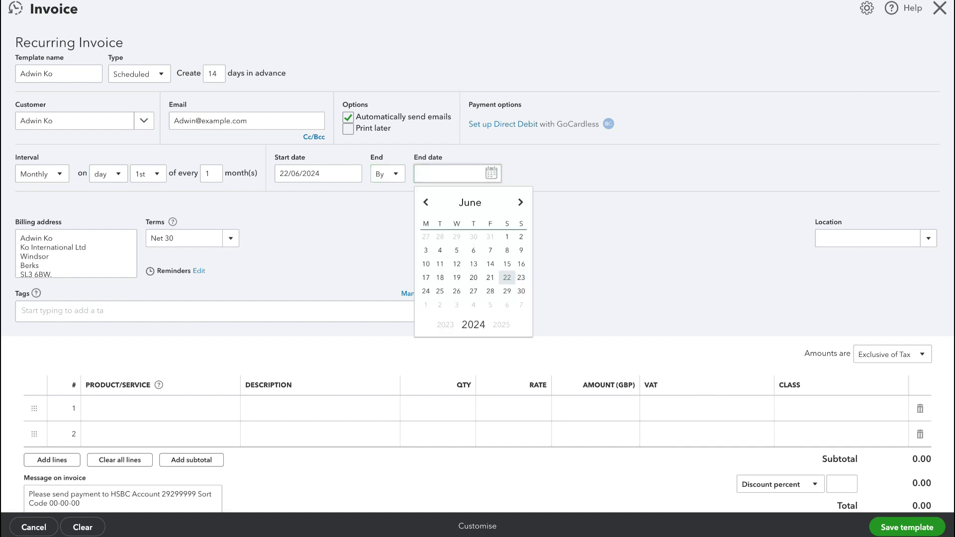
Set the schedule to end after 6 occurrences.
click(388, 174)
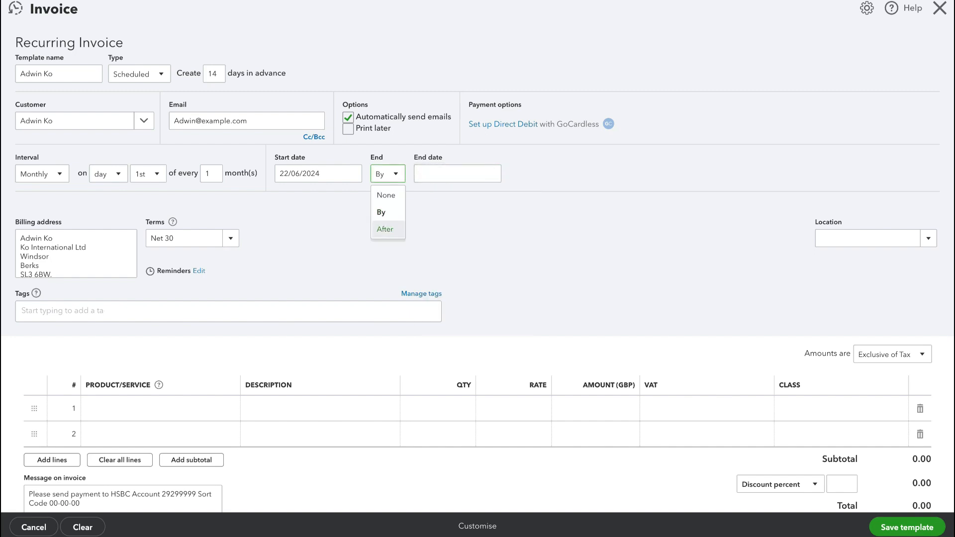
click(393, 228)
click(434, 174)
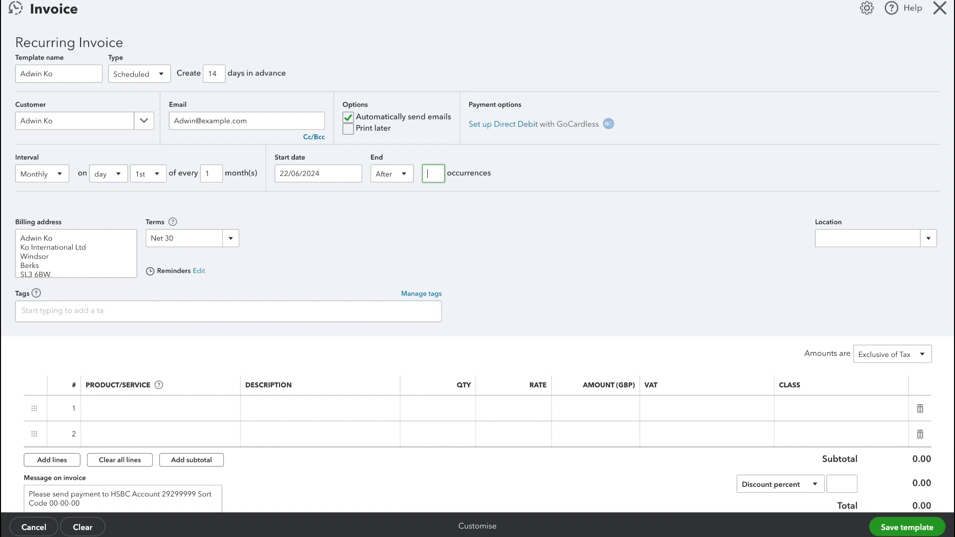
text(6)
Set the payment terms of the recurring invoice to Net 60.
scroll(477, 270, down, 2)
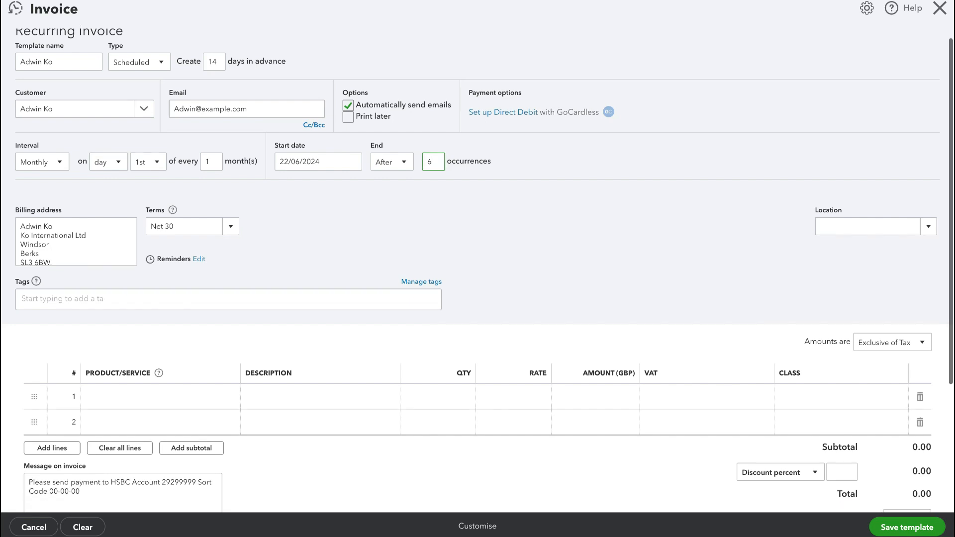
mouse_move(173, 130)
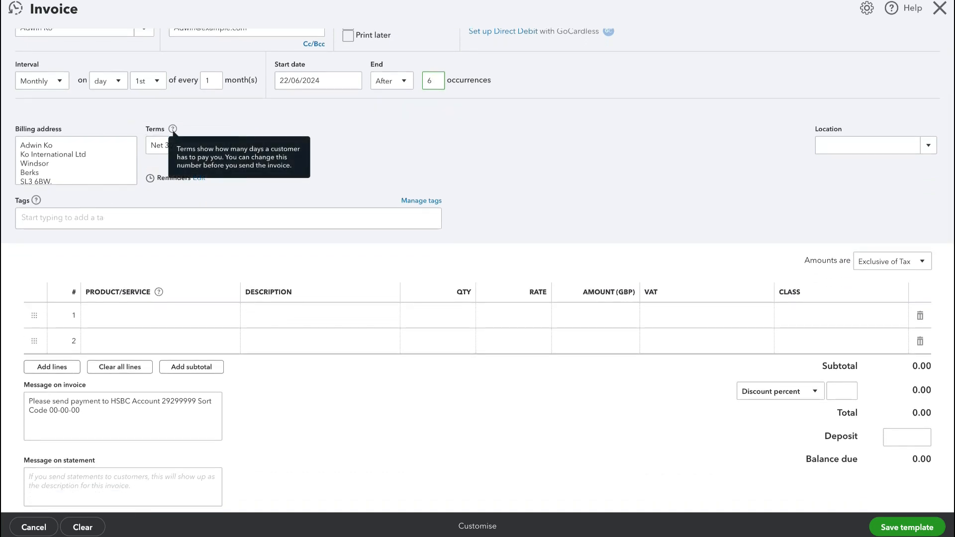
click(164, 145)
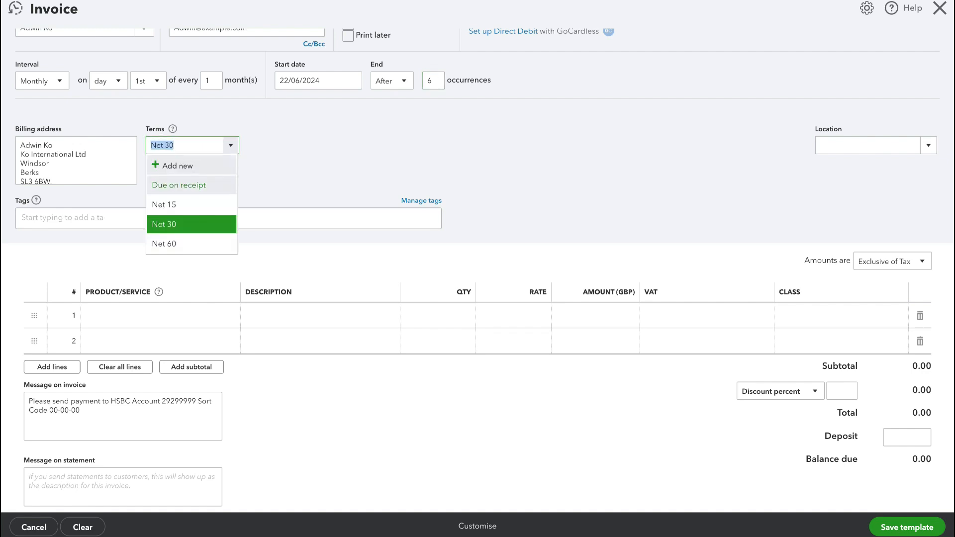
click(179, 185)
click(230, 145)
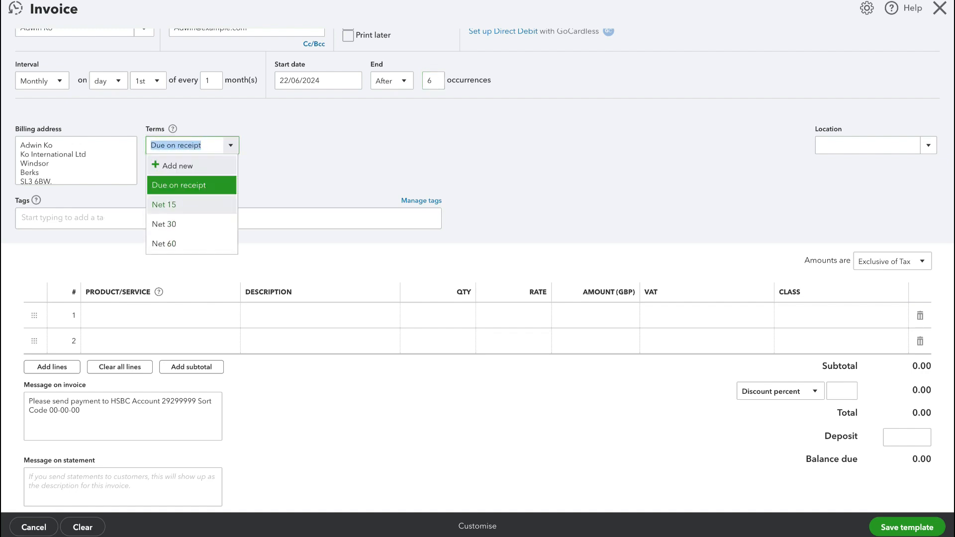
click(164, 204)
click(230, 145)
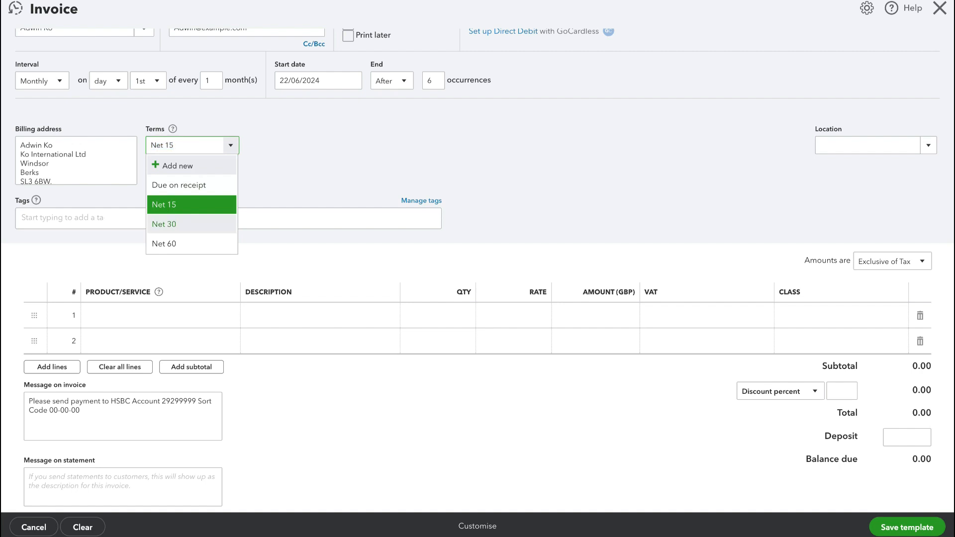
click(164, 224)
click(230, 145)
click(164, 244)
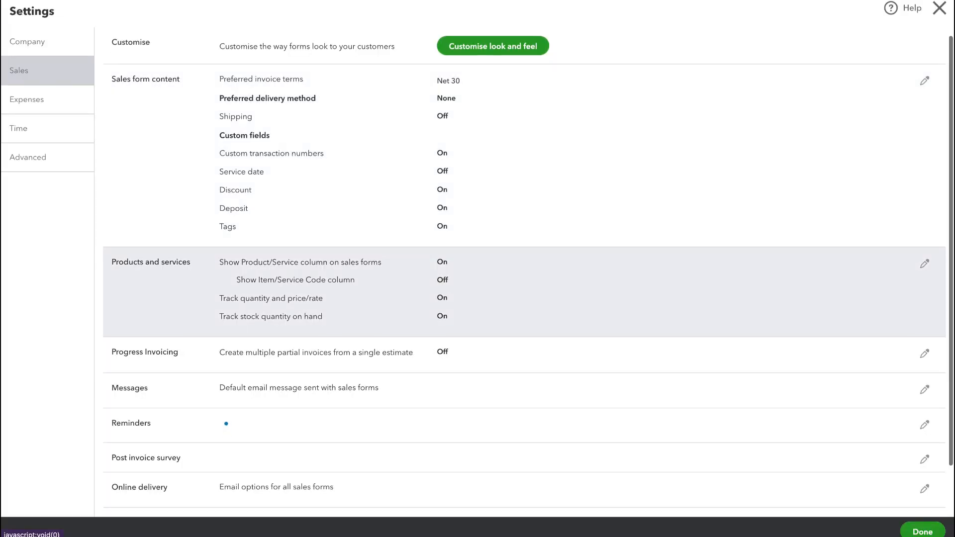
Turn on automatic invoice reminders in the sales settings.
scroll(527, 253, down, 3)
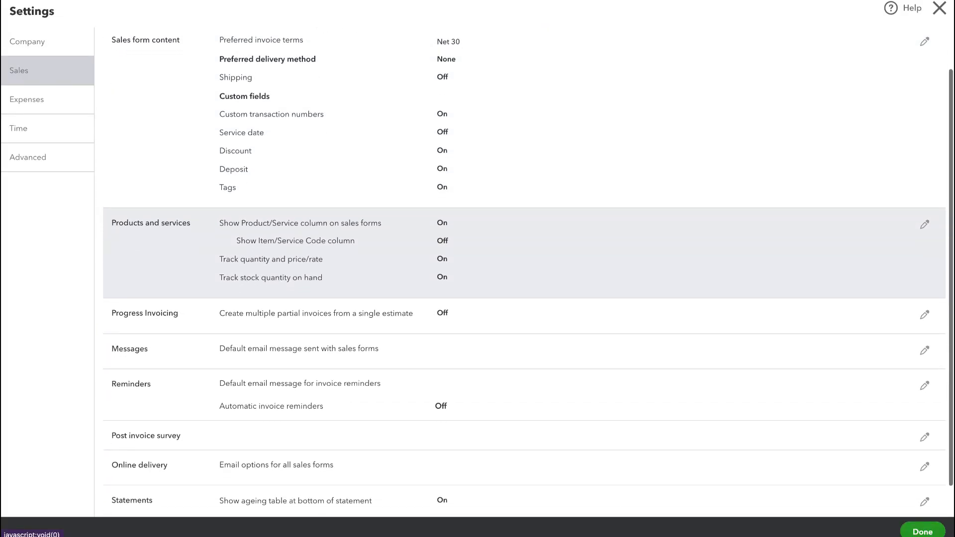
scroll(528, 256, up, 3)
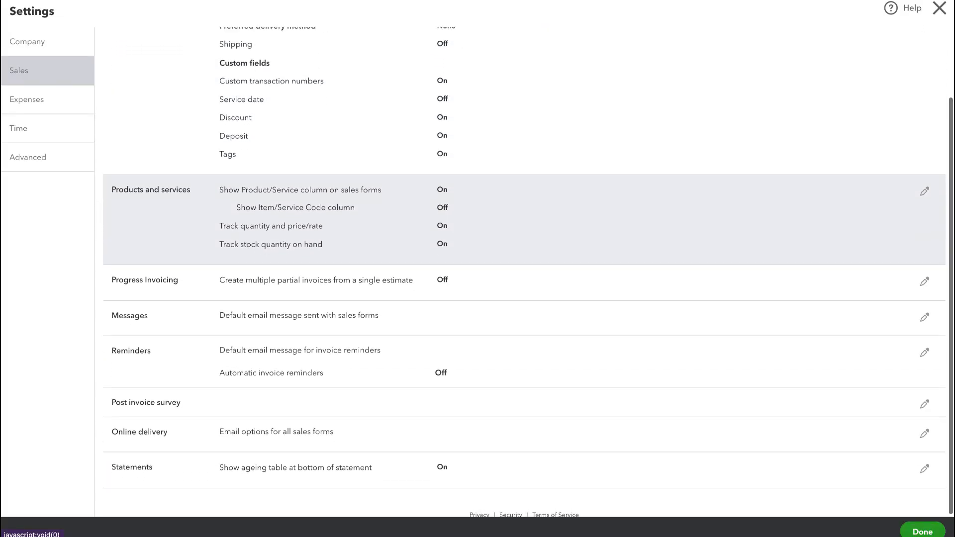
scroll(528, 264, down, 3)
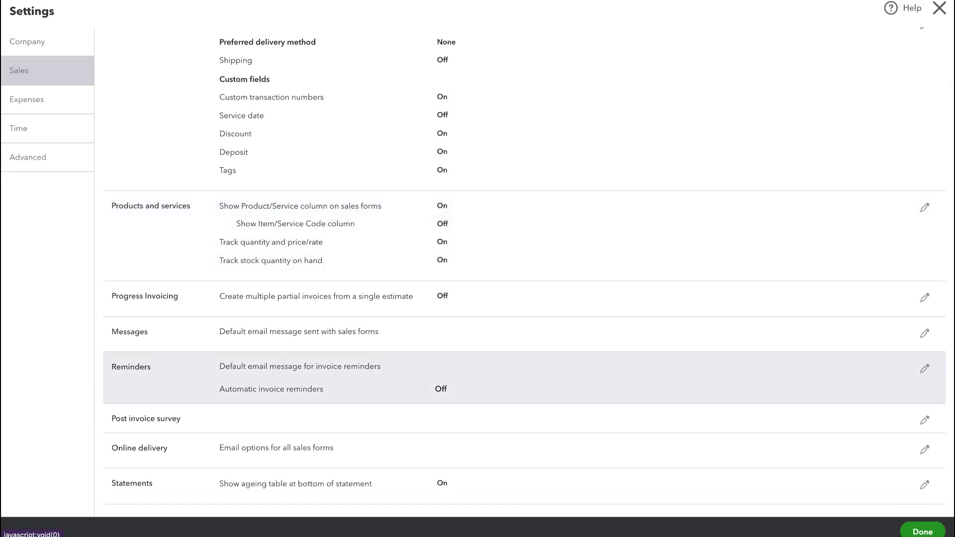
click(524, 377)
click(339, 397)
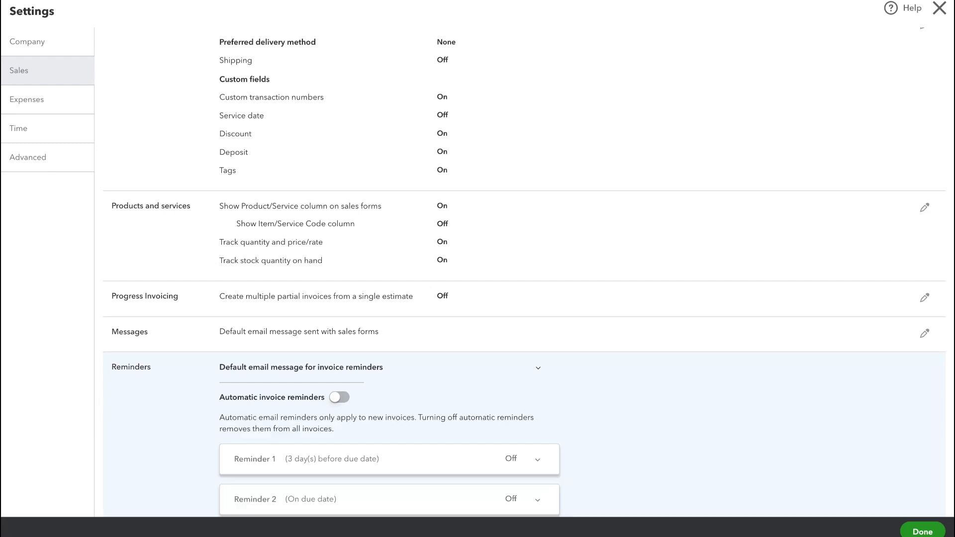
scroll(339, 397, down, 4)
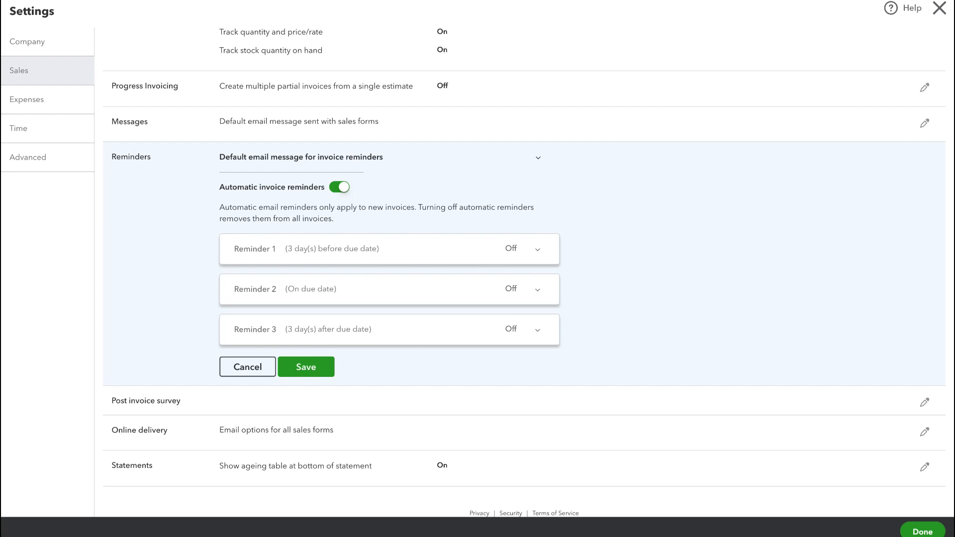
Turn on Reminder 1 and set it to 7 days before the due date.
click(538, 250)
click(291, 249)
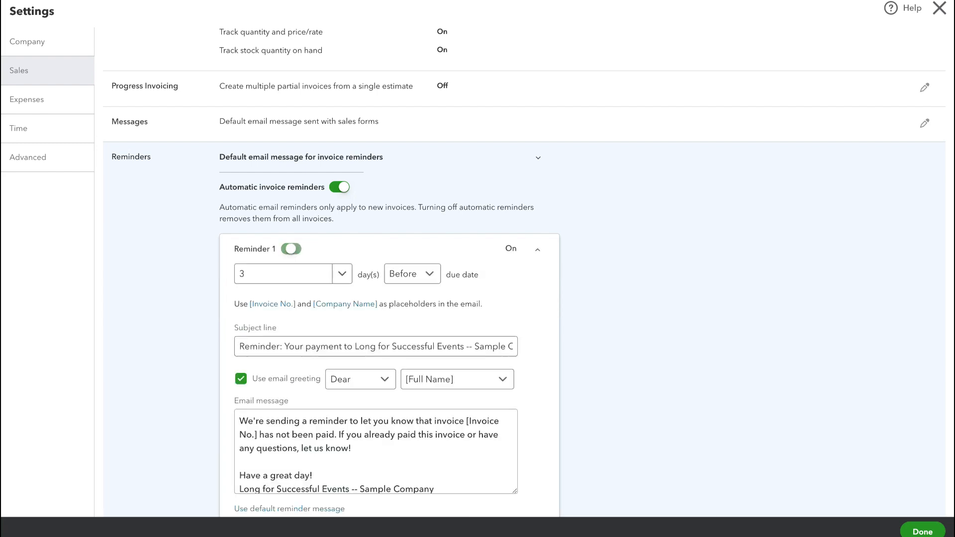
click(342, 274)
scroll(342, 274, down, 2)
click(343, 187)
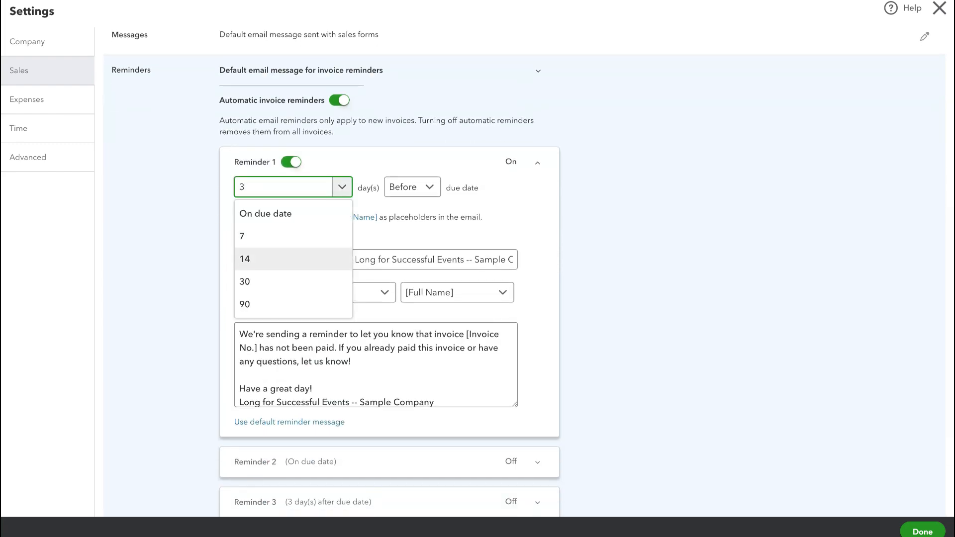
click(278, 237)
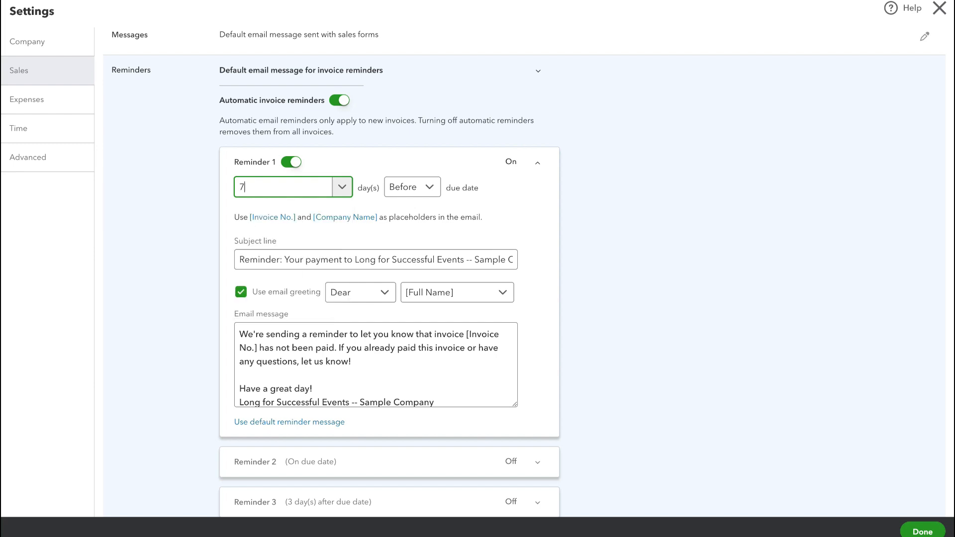
Turn on Reminder 2, sent on the due date.
scroll(286, 248, down, 2)
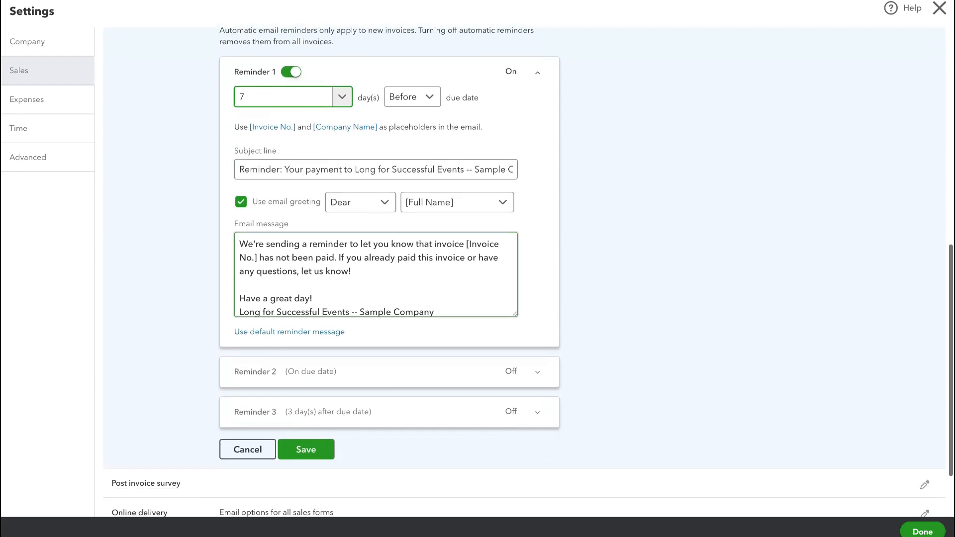
scroll(375, 273, up, 1)
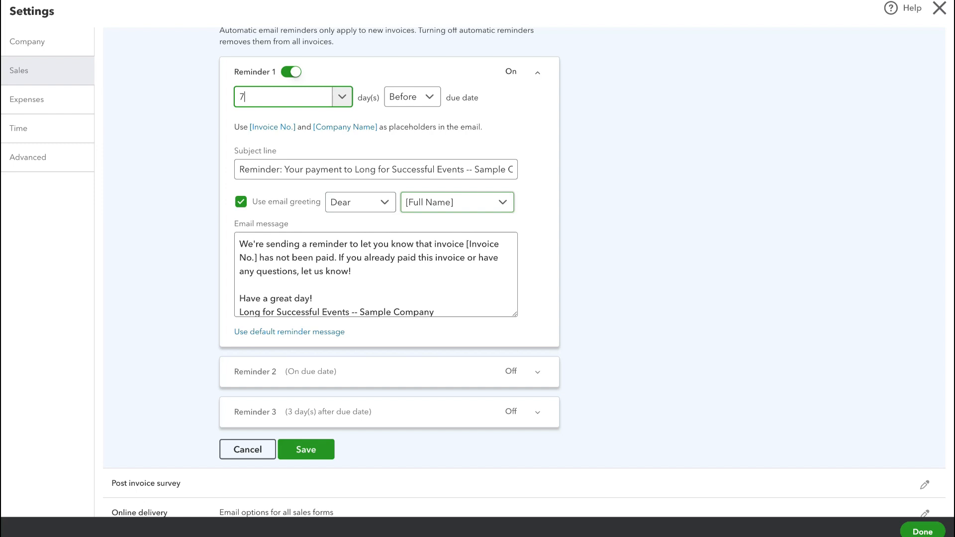
scroll(376, 273, down, 1)
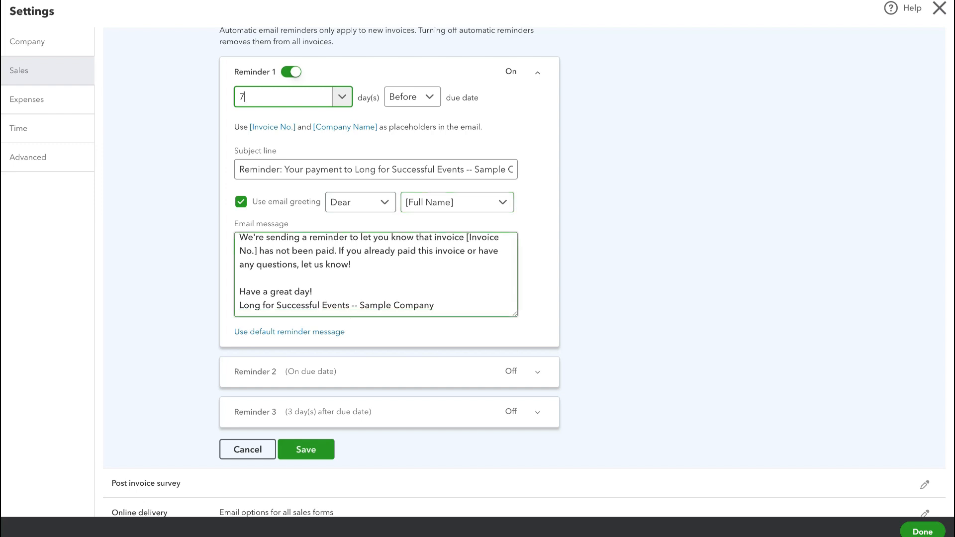
scroll(375, 274, down, 1)
scroll(376, 264, down, 2)
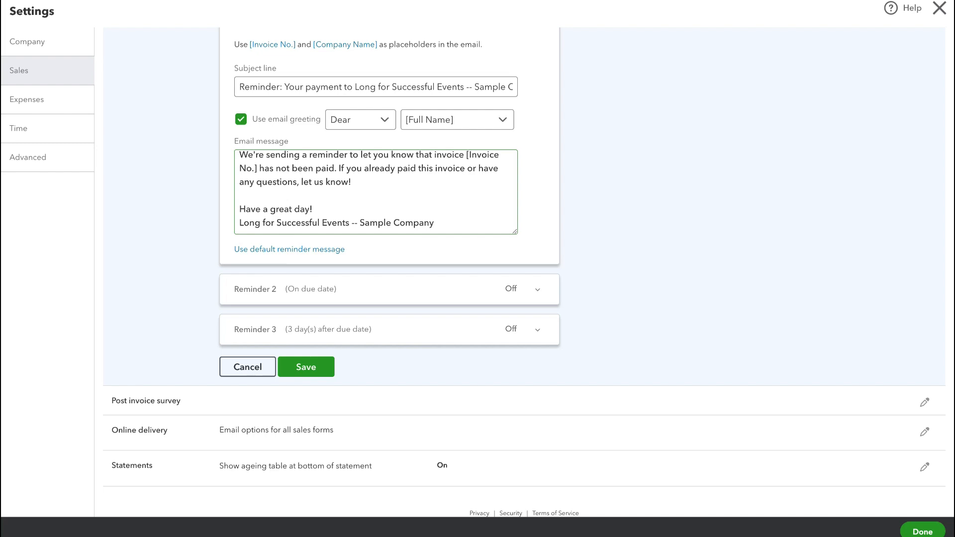
click(537, 290)
scroll(376, 264, up, 2)
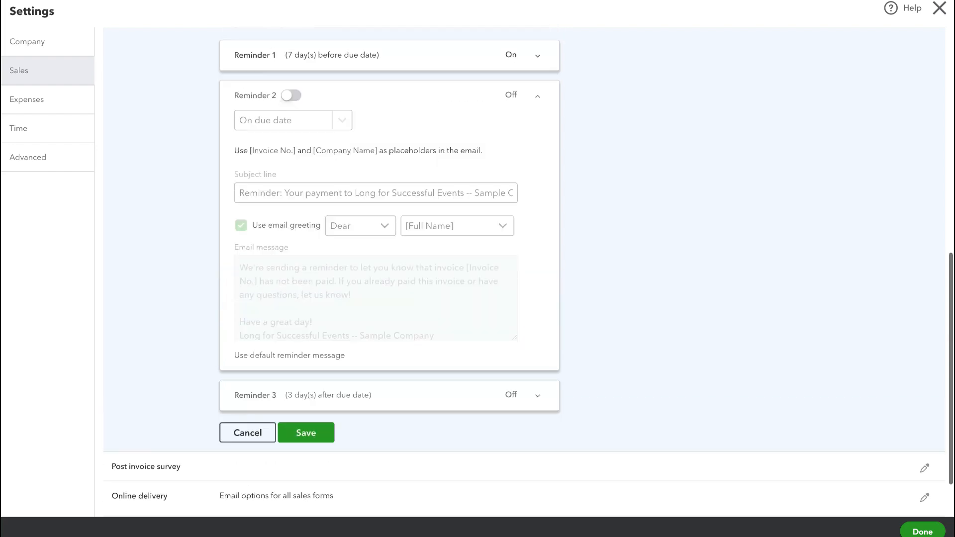
click(290, 143)
scroll(376, 263, down, 3)
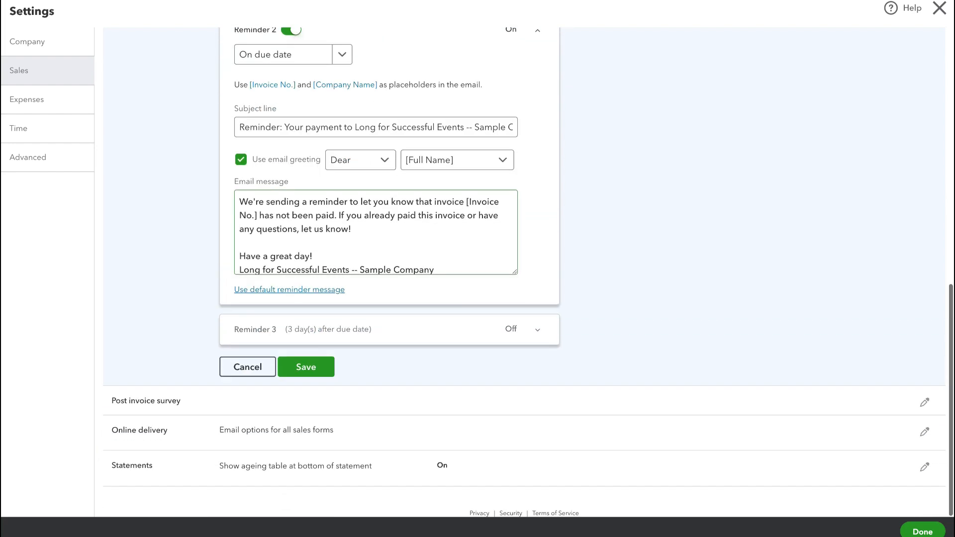
Turn on Reminder 3, sent 3 days after the due date, and save the reminder settings.
click(538, 330)
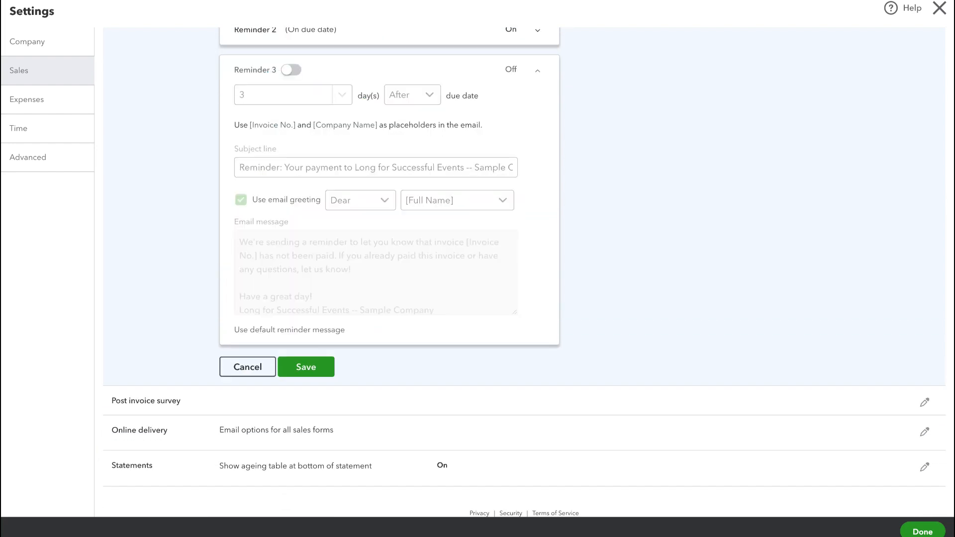
click(291, 70)
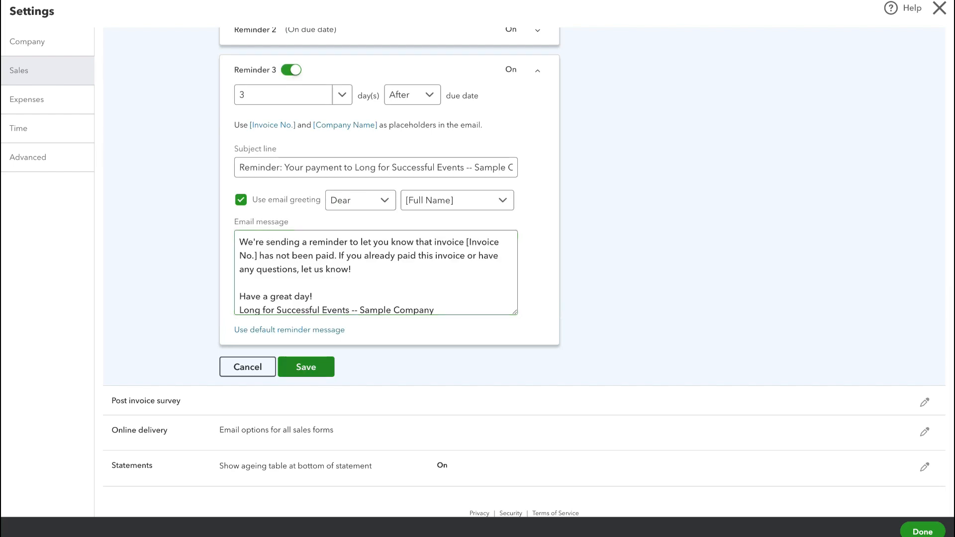
click(306, 366)
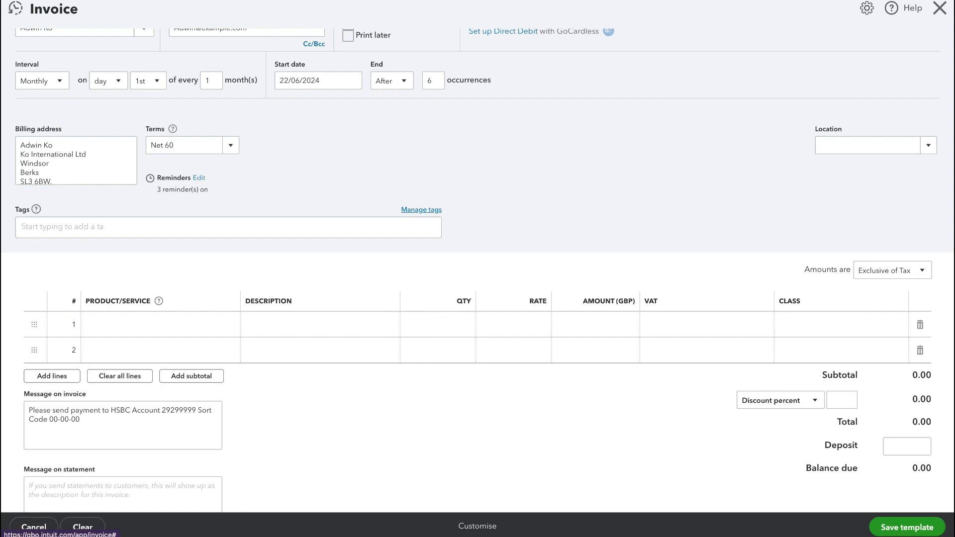
Create a new tag named new customer.
click(421, 210)
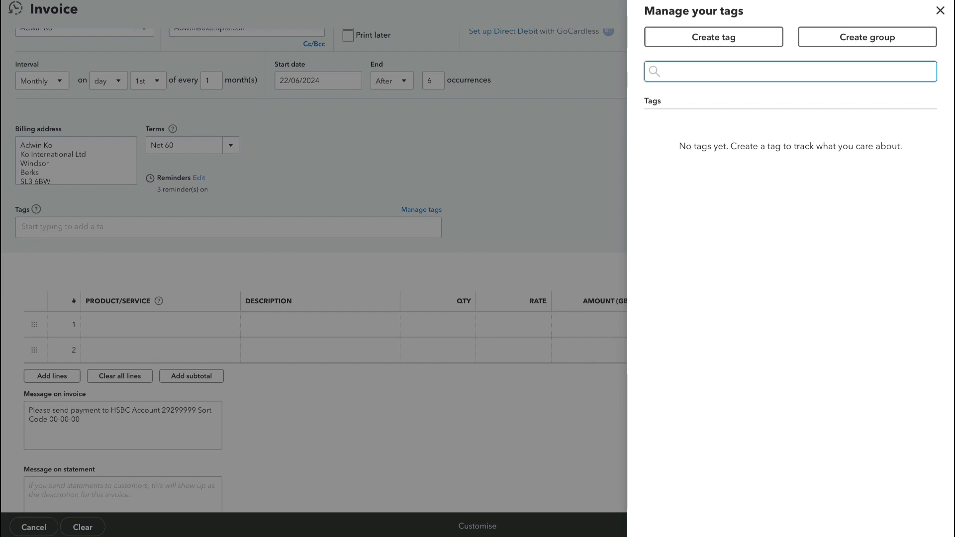
click(713, 37)
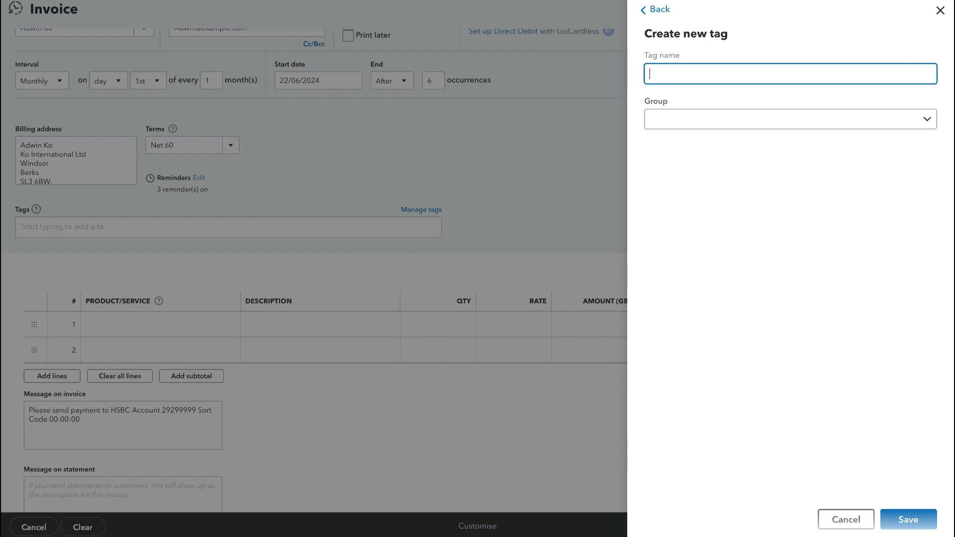
text(new customer)
key(Return)
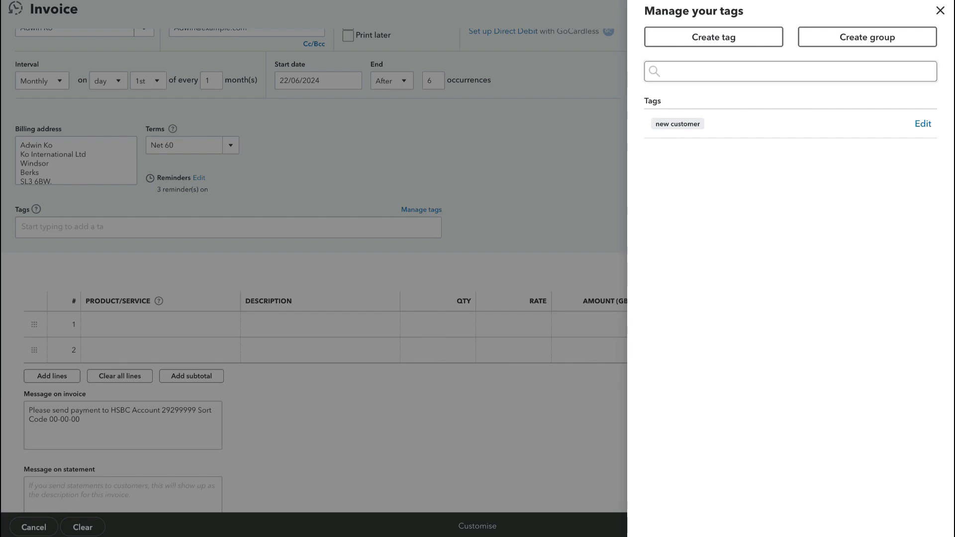
click(940, 11)
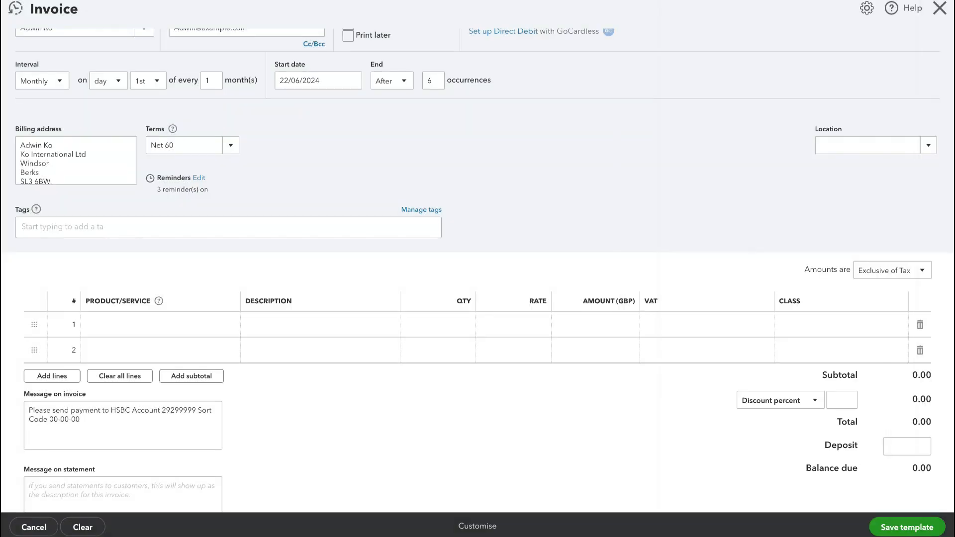
Add the new customer tag to the recurring invoice.
click(228, 227)
text(ne)
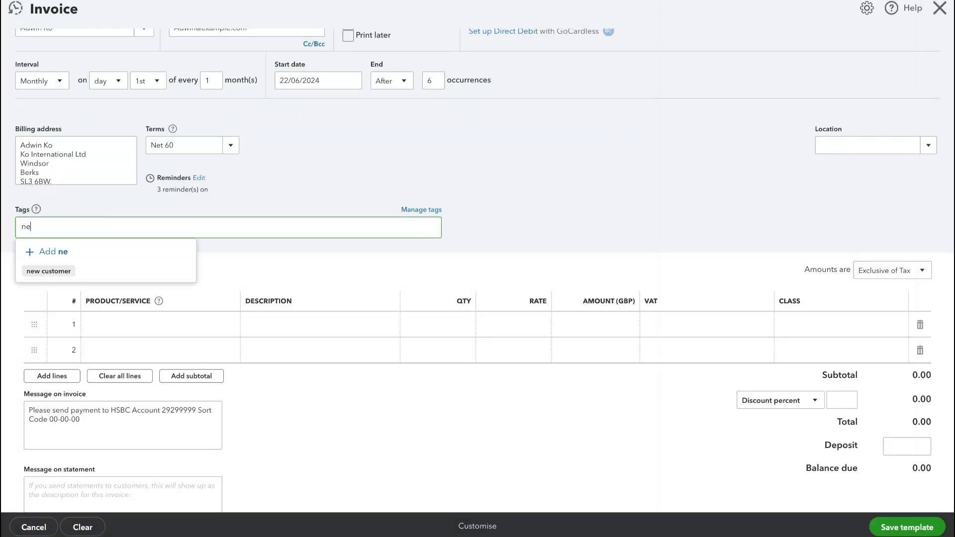
click(49, 271)
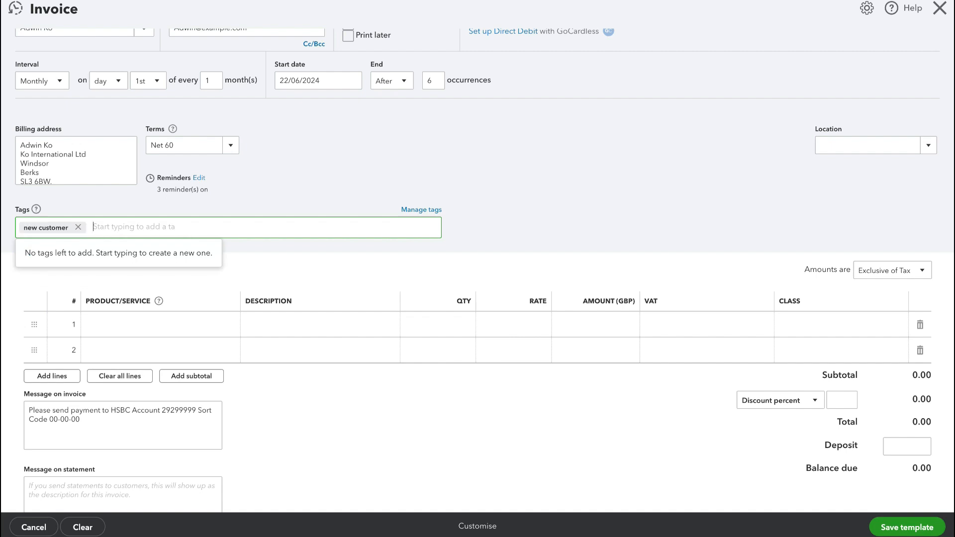
click(498, 263)
scroll(497, 264, down, 2)
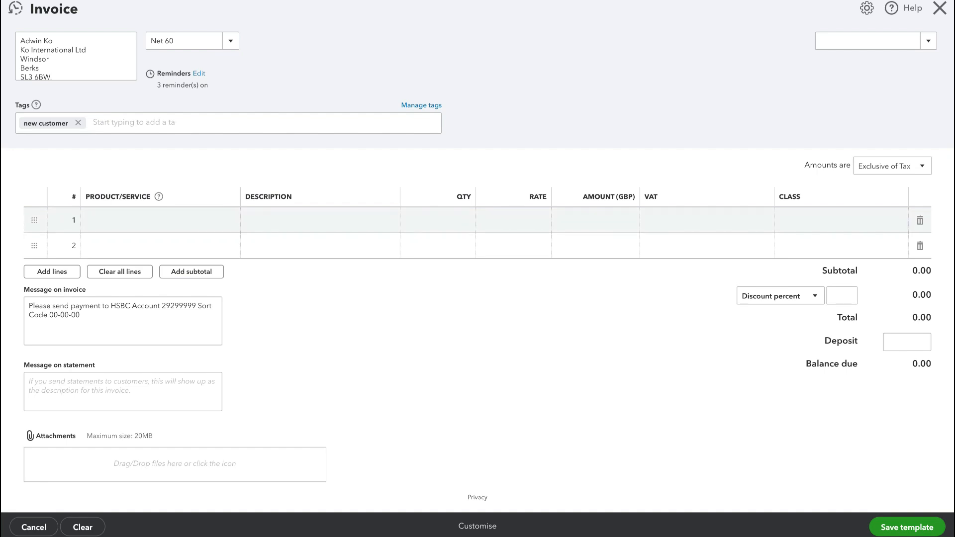
click(161, 220)
click(227, 220)
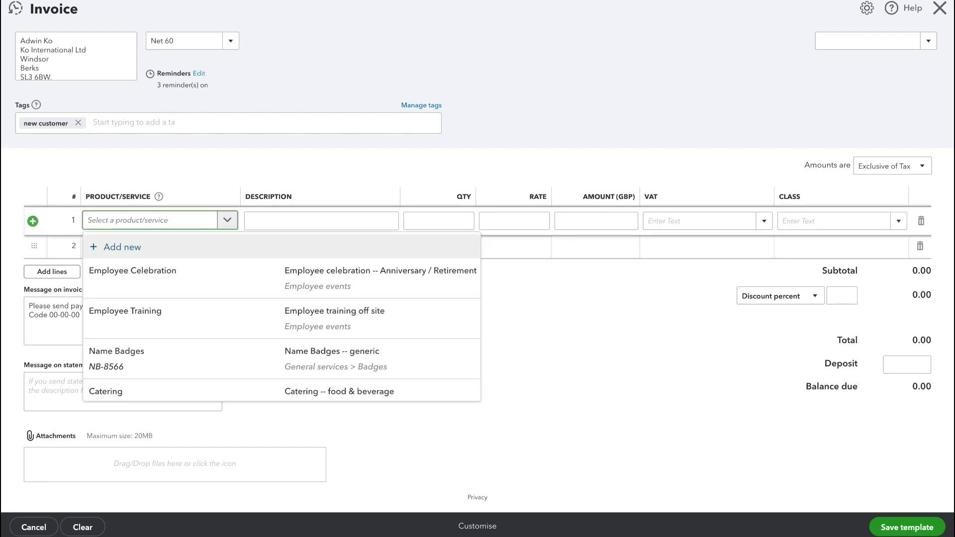
click(122, 247)
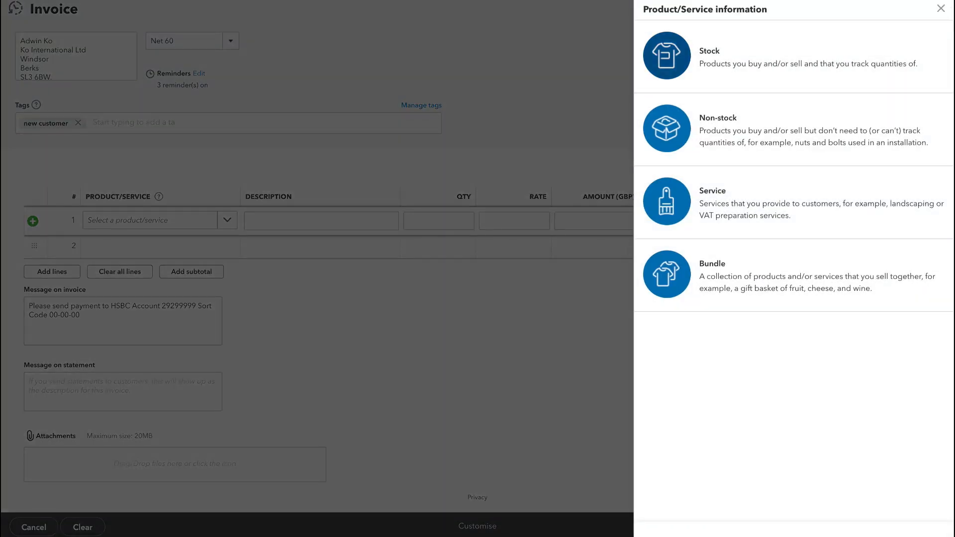
click(940, 9)
Select the Services product on invoice line 1 and enter the description Coaching.
click(227, 220)
scroll(224, 326, down, 1)
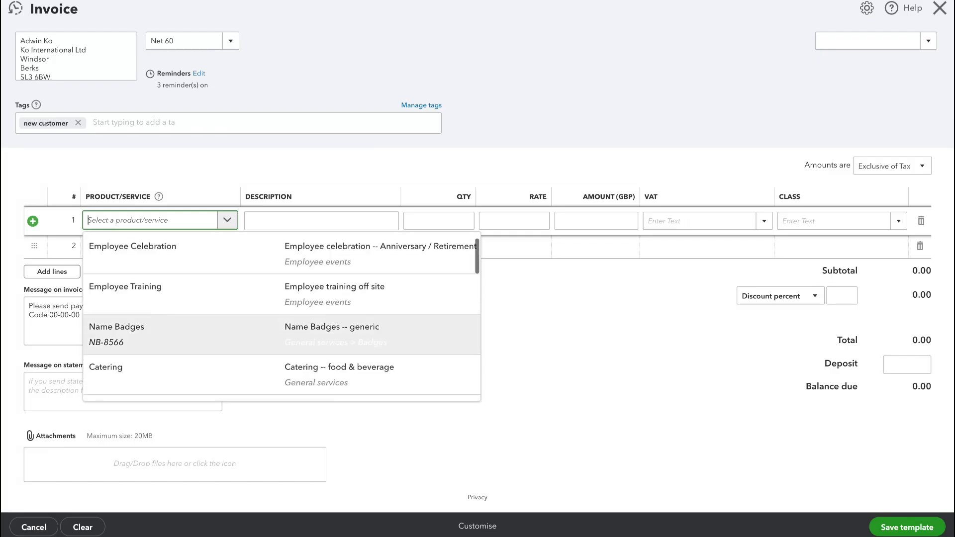
scroll(224, 328, down, 8)
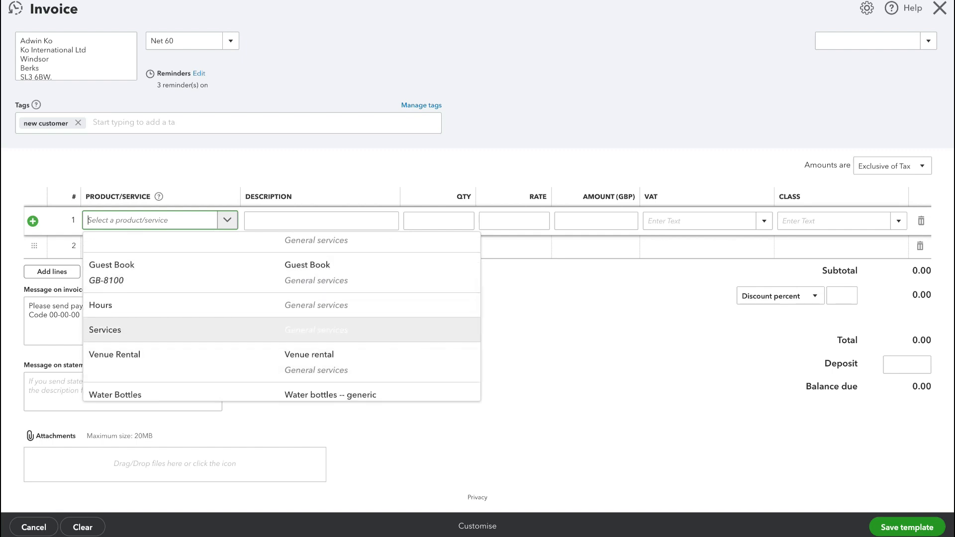
click(224, 330)
click(245, 223)
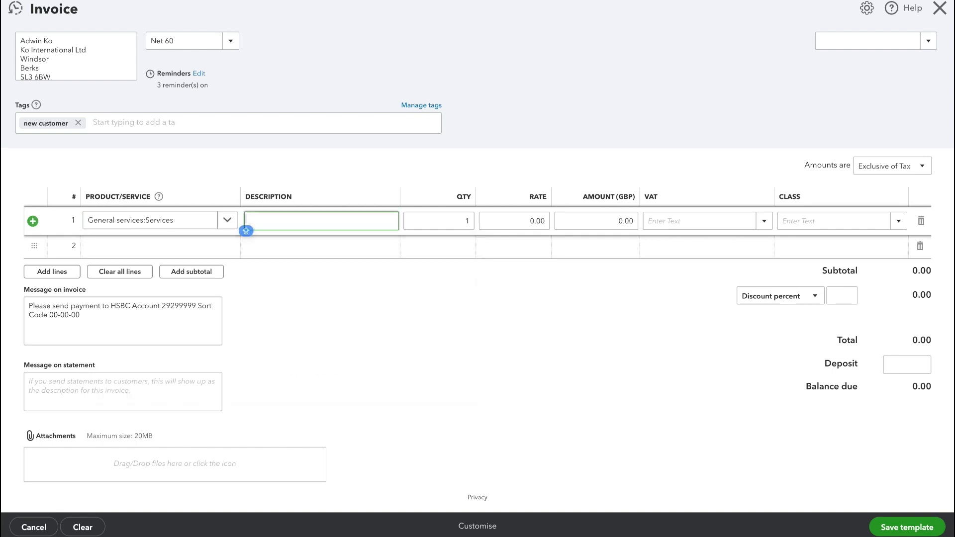
text(Coaching)
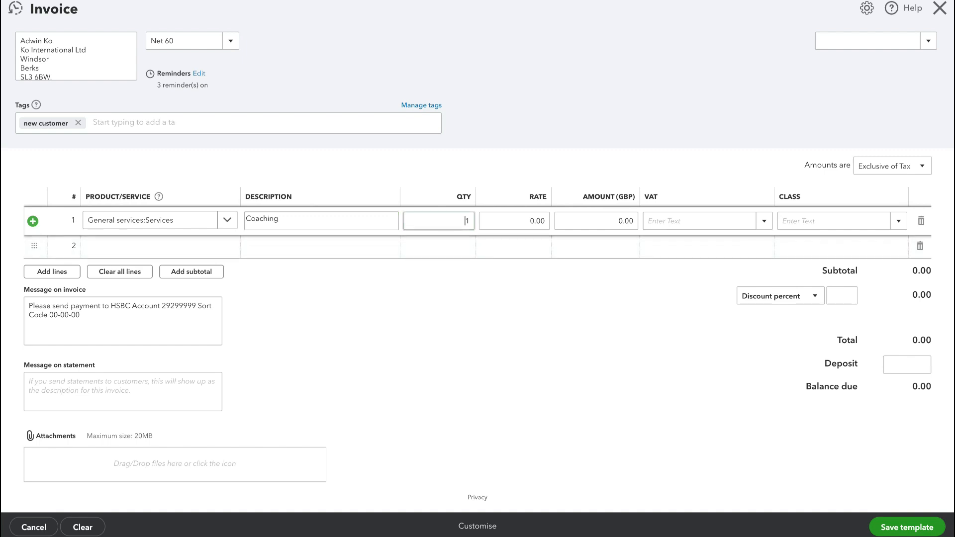
Enter quantity 4 and rate 100 on line 1 and set the invoice amounts to No VAT.
key(Tab)
text(4)
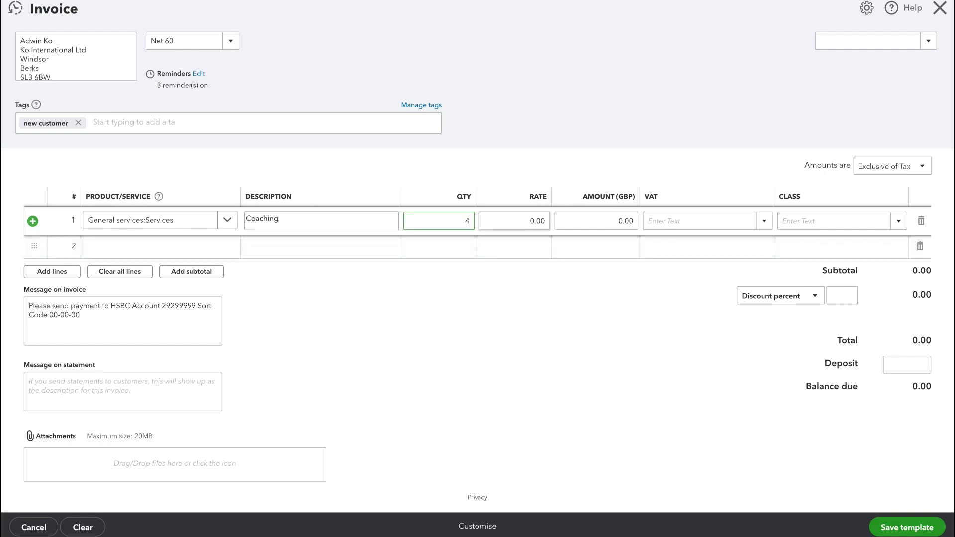
click(530, 221)
text(1)
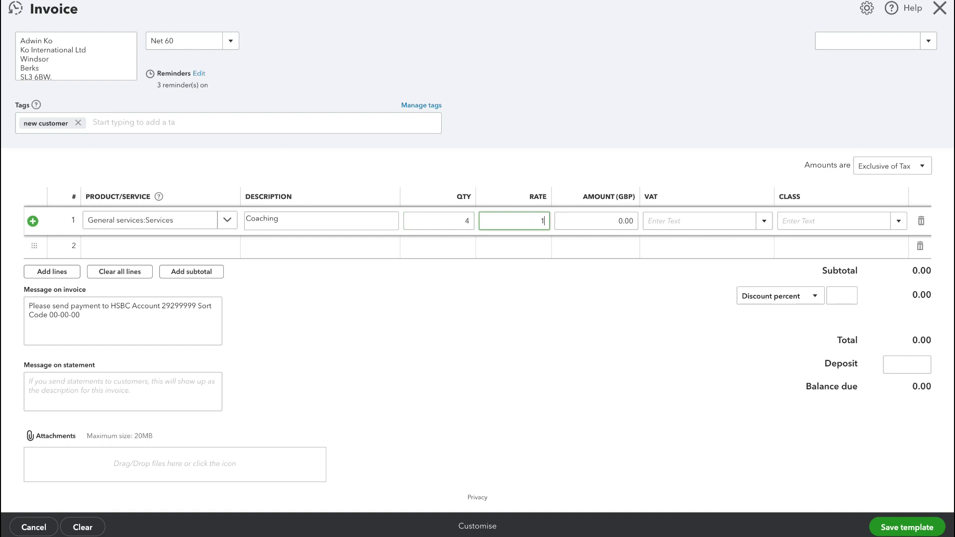
text(00)
key(Tab)
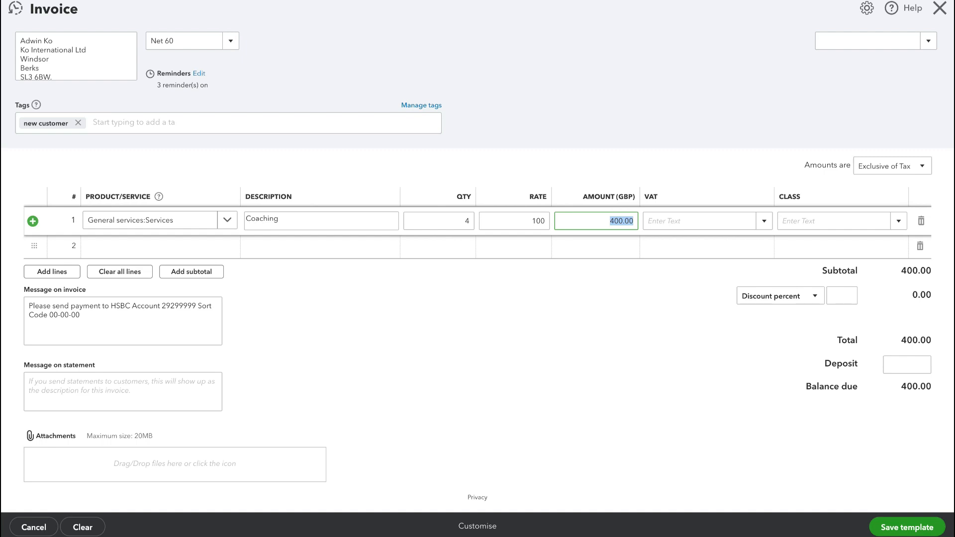
click(921, 166)
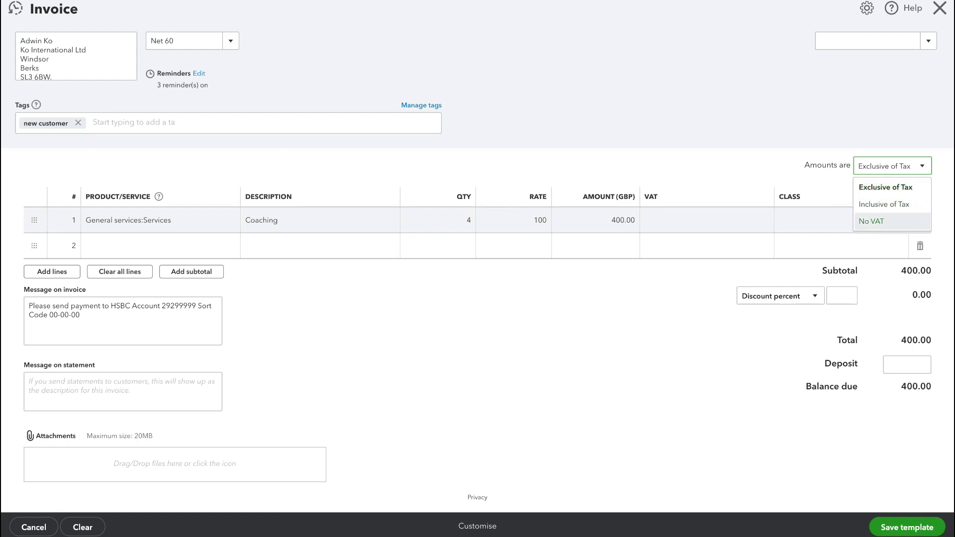
click(871, 221)
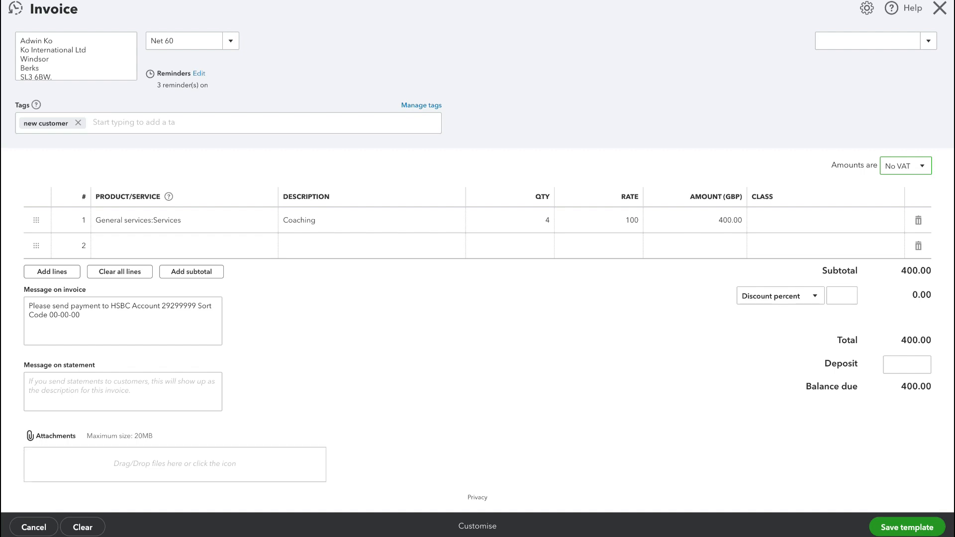
Save the recurring invoice template.
click(907, 527)
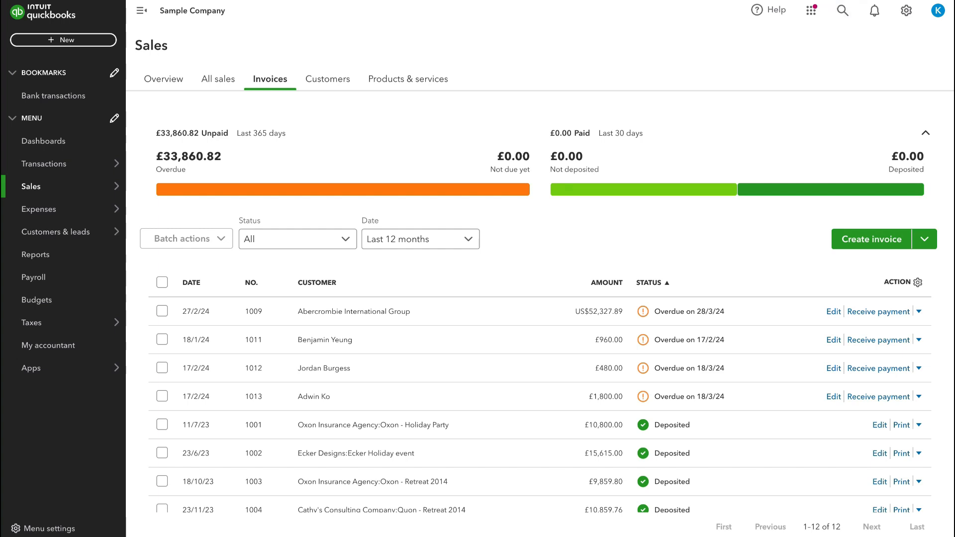
Open the recurring transactions list and duplicate the newly saved monthly invoice template.
click(906, 11)
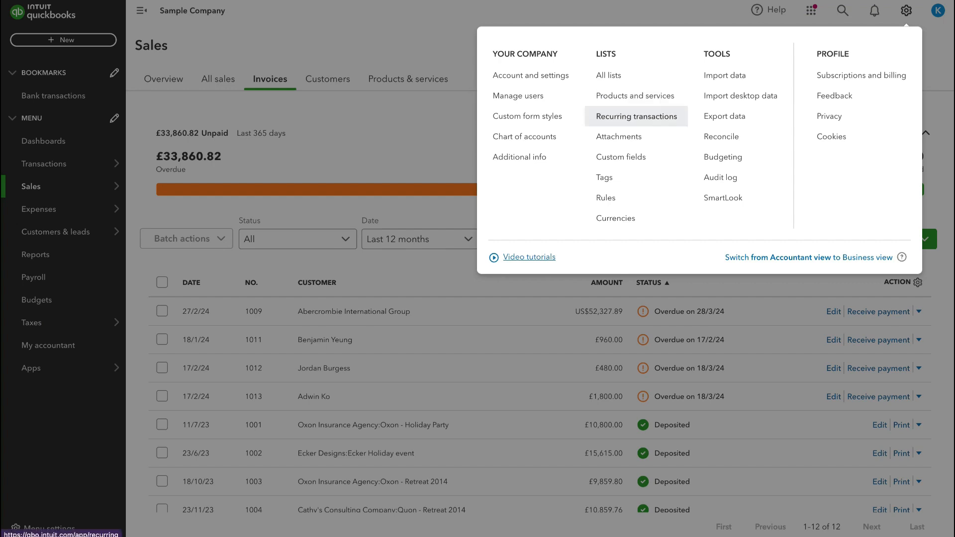
click(636, 116)
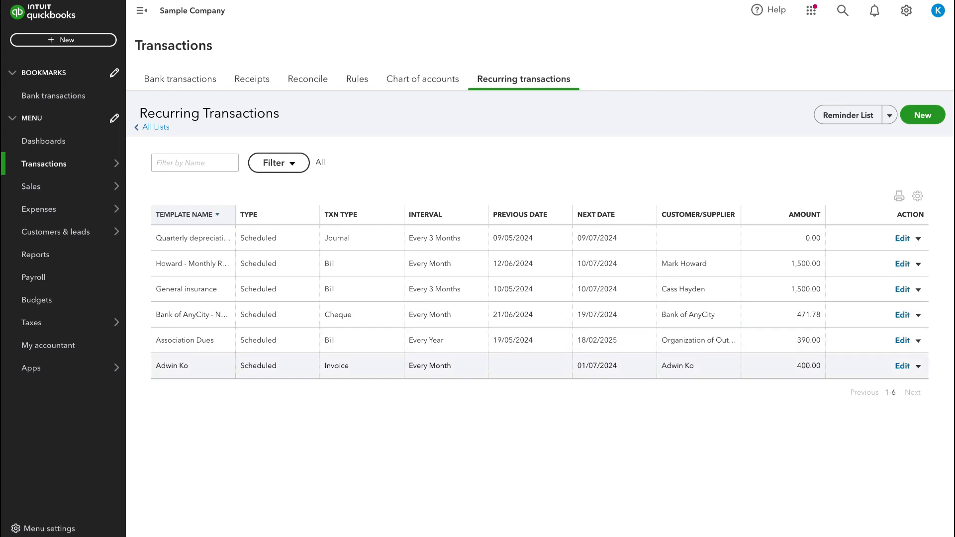
click(918, 366)
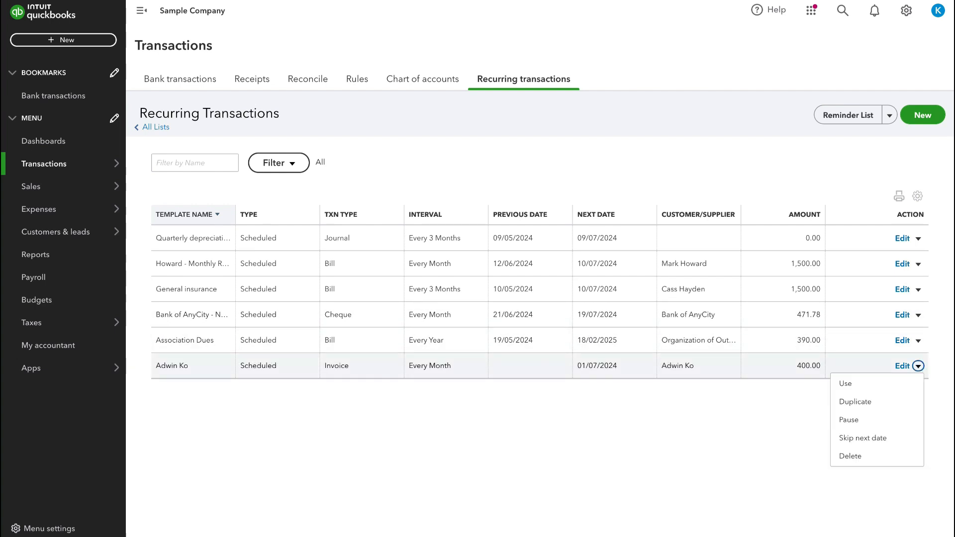
scroll(540, 298, down, 1)
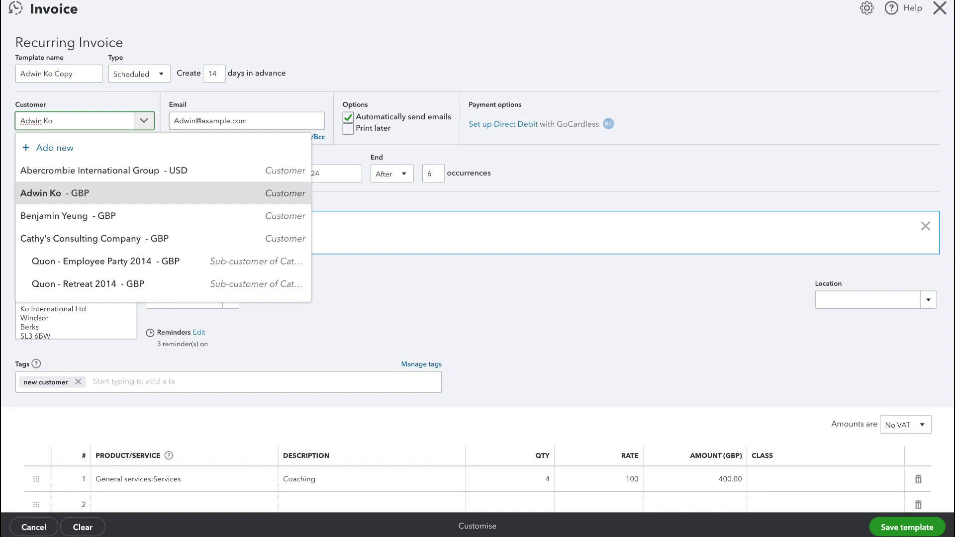
Switch the copy's customer to the next customer in the list and enter that customer's email address.
key(Down)
key(Return)
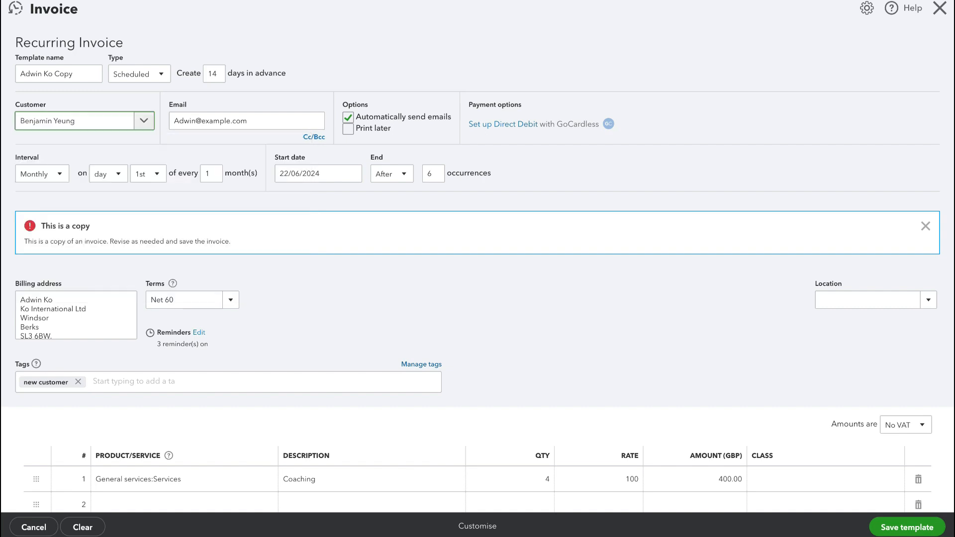
click(237, 121)
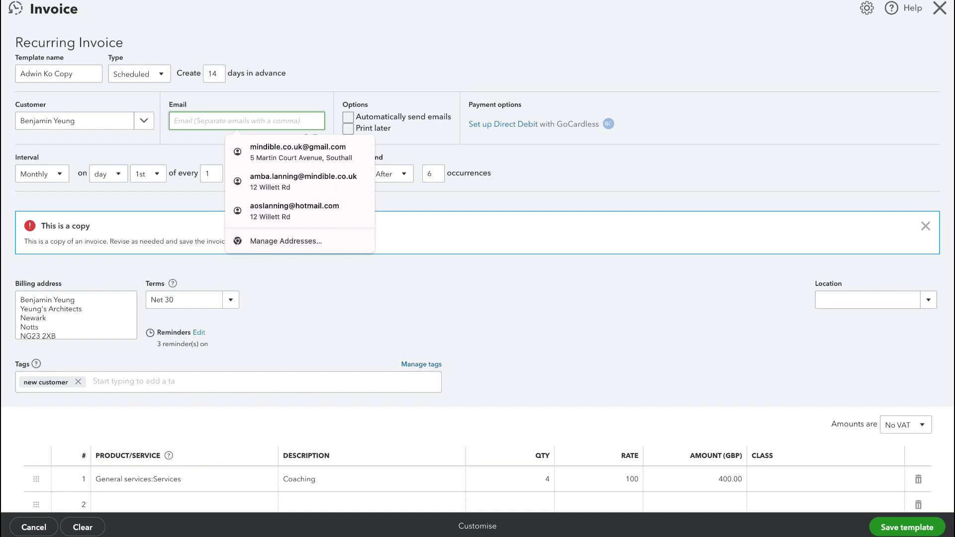
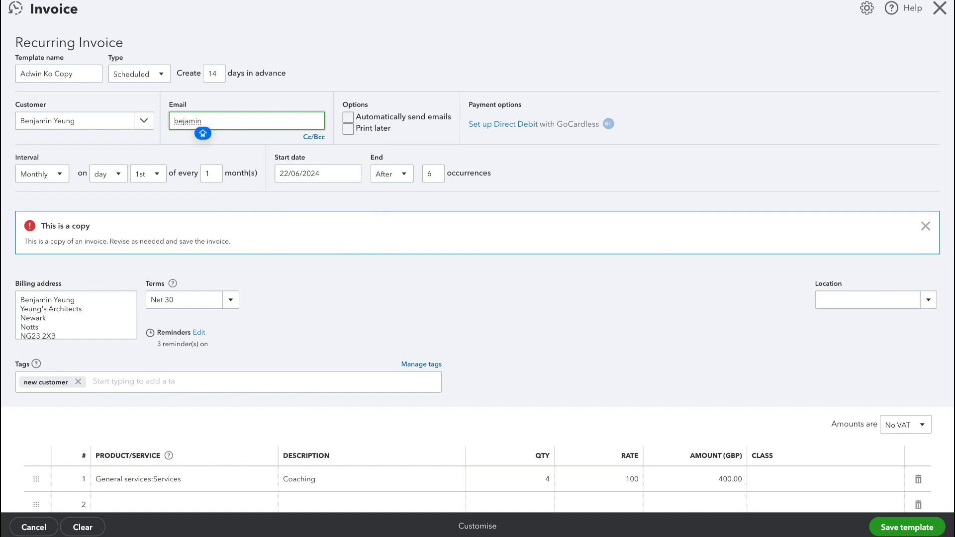
key(Caps_Lock)
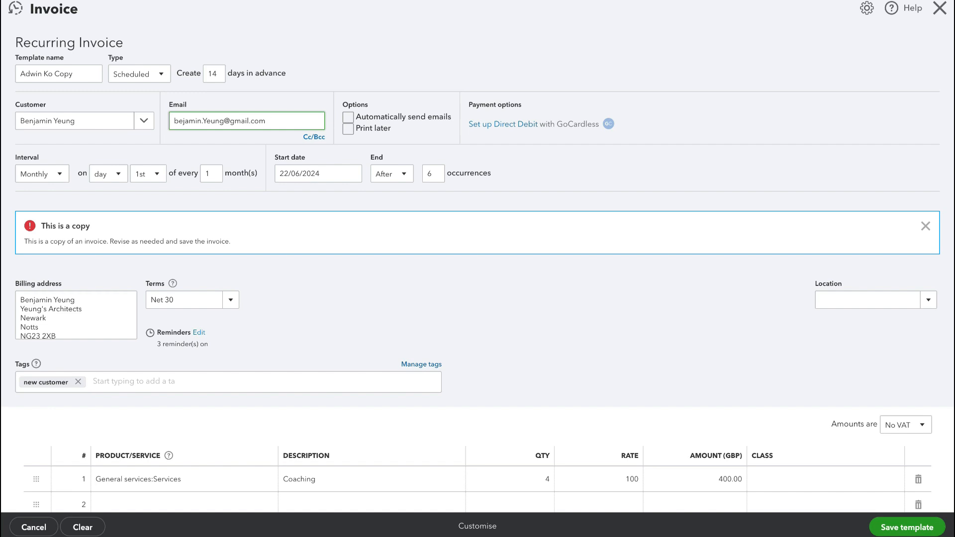
Rename the copied template with the new customer's full name.
drag(75, 74, 19, 74)
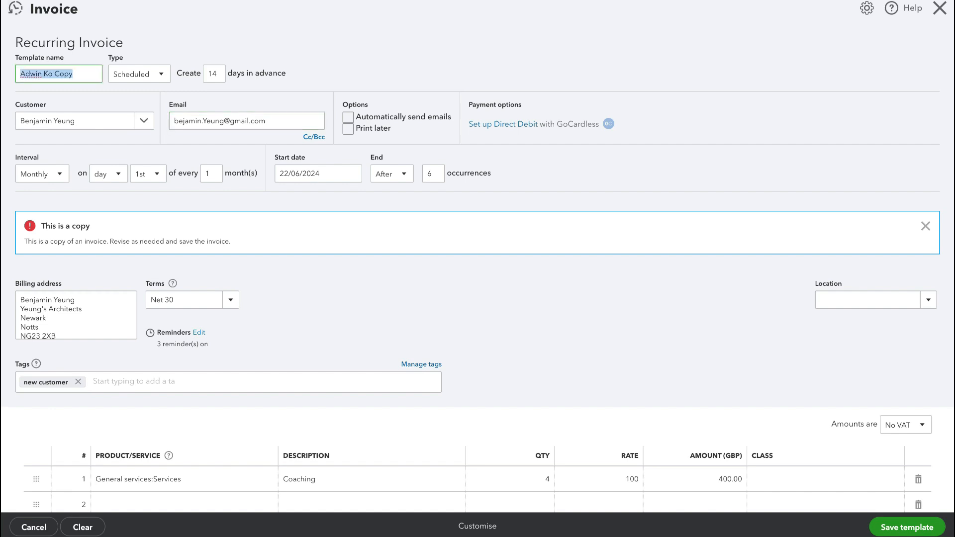
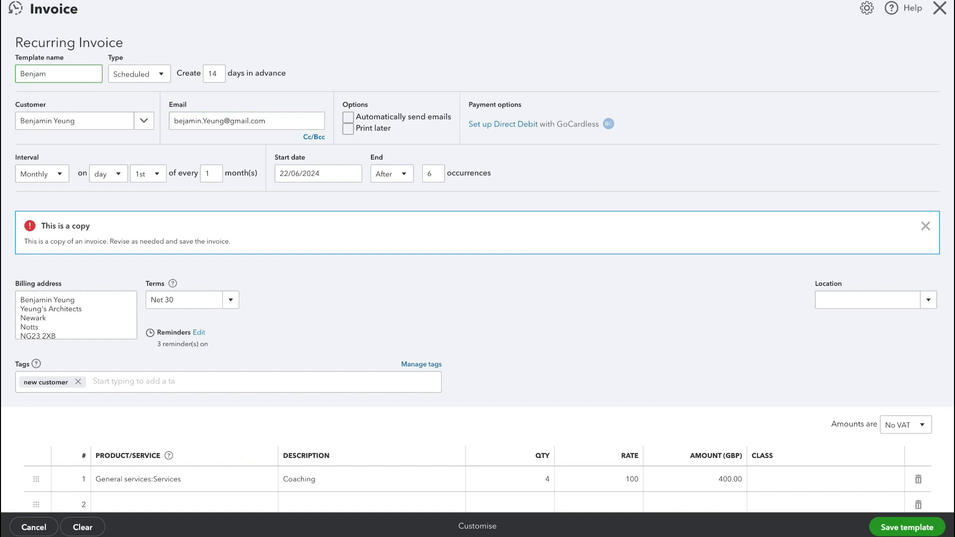
Turn on automatic email sending and set the start date to 22/06/2024.
click(349, 118)
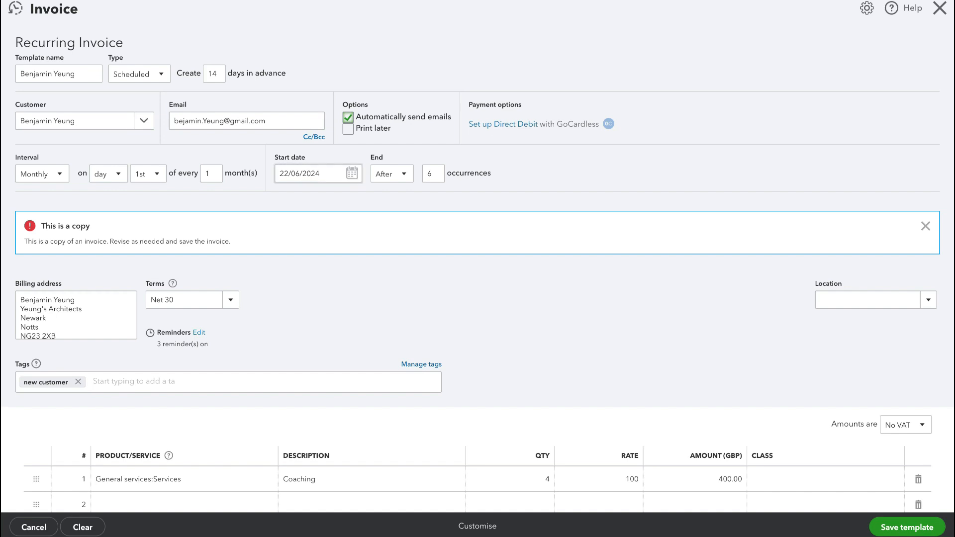
click(352, 173)
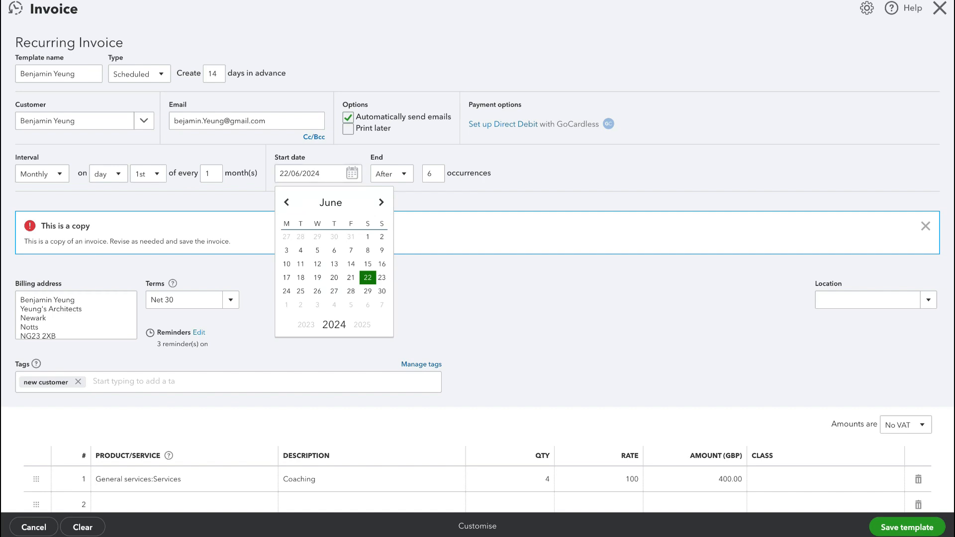
click(367, 277)
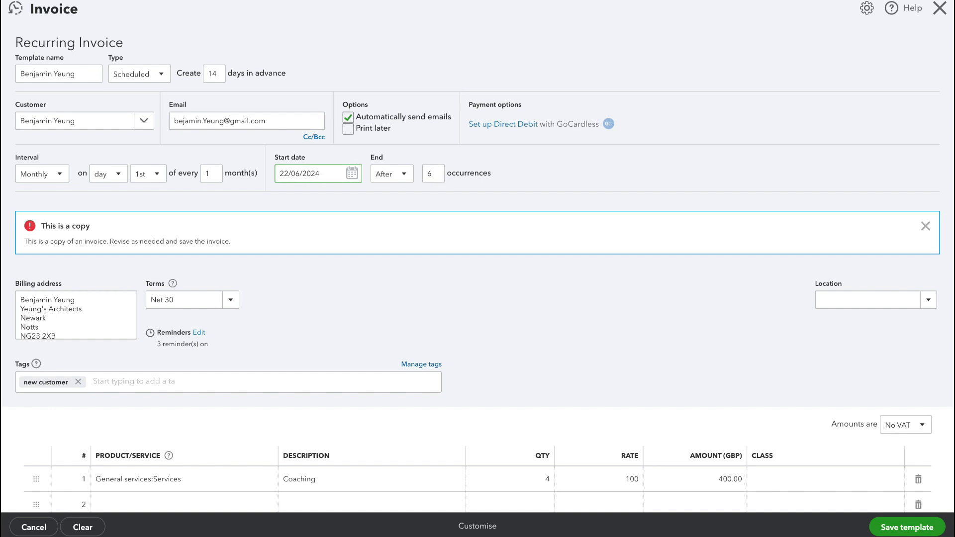
Save the duplicated recurring invoice template.
scroll(477, 270, down, 1)
scroll(478, 271, down, 5)
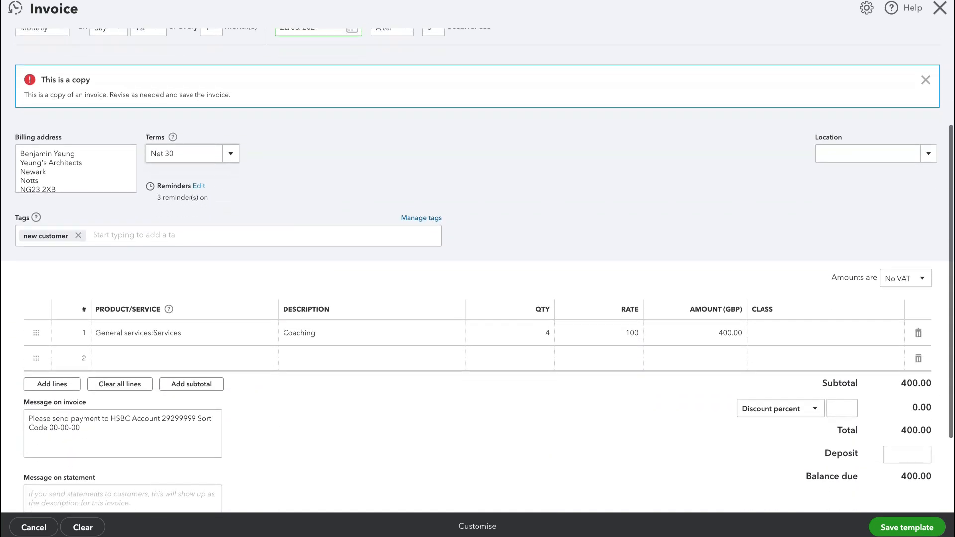
scroll(477, 271, down, 2)
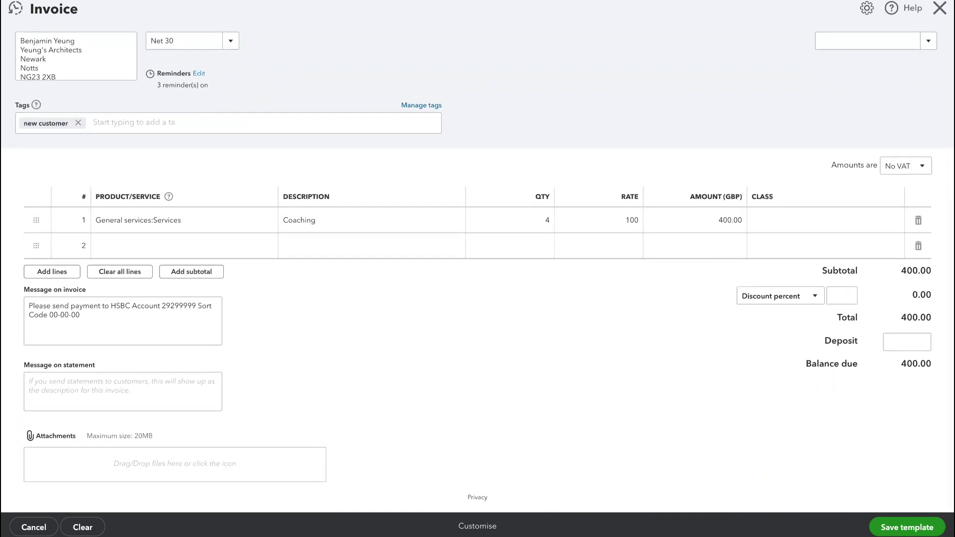
click(906, 527)
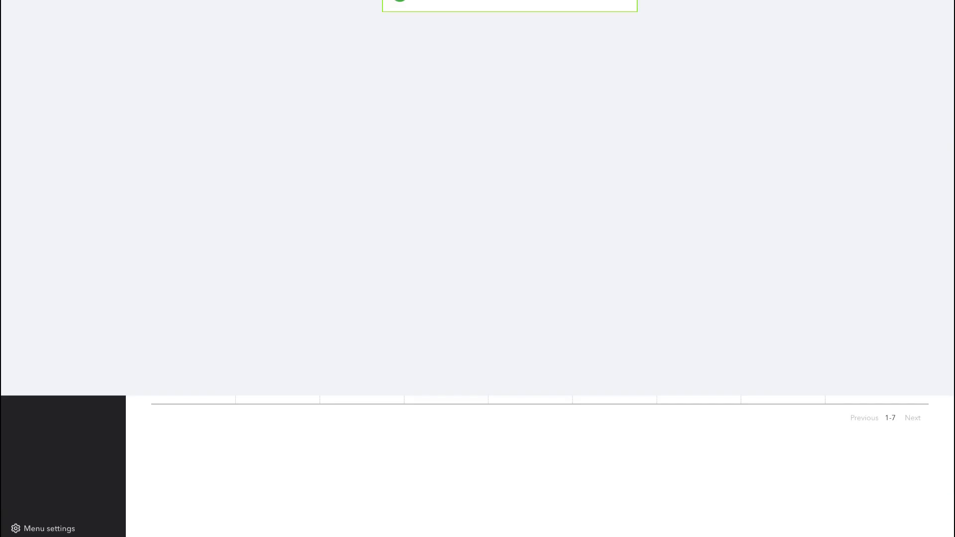